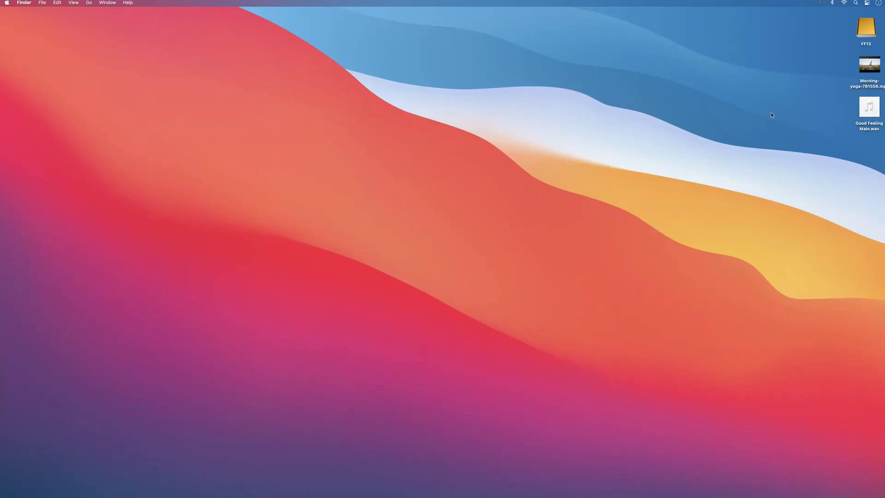
Step: Open the FF13 drive in Finder
double_click(864, 30)
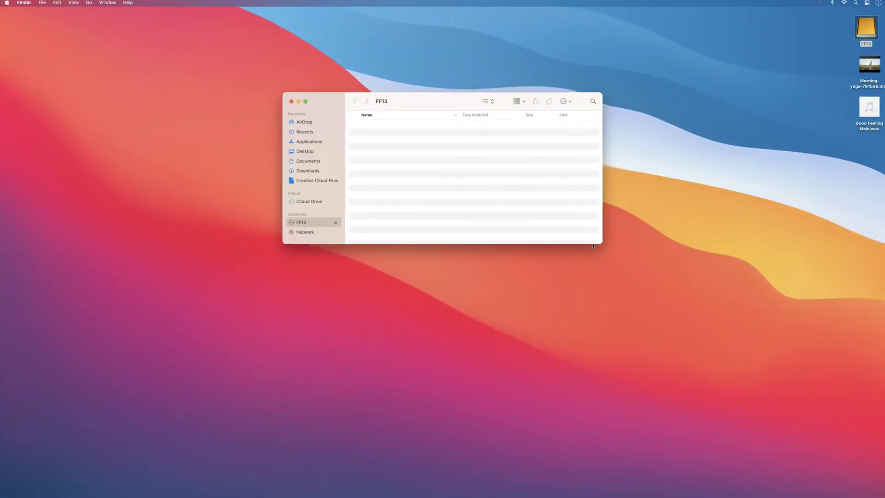
Step: Reshape and reposition the FF13 window, then create and open a folder named YOGA PROMO
drag(593, 246, 512, 305)
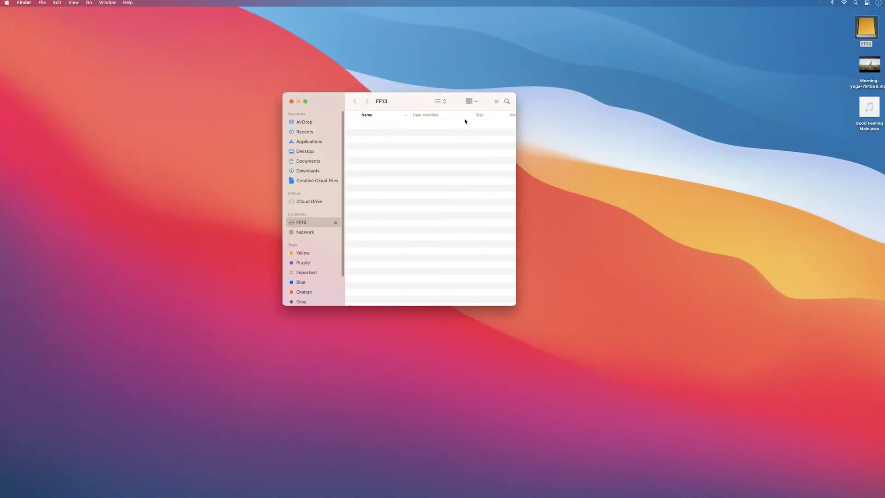
drag(413, 101, 594, 78)
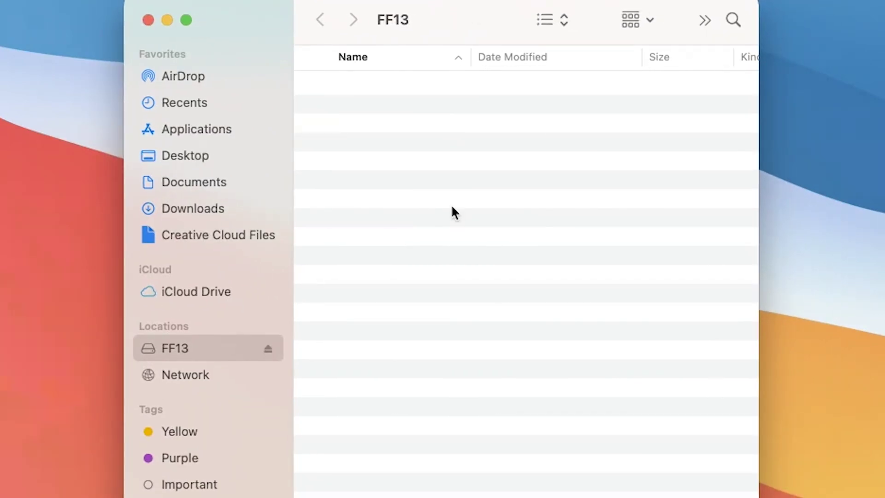
key(shift+super+n)
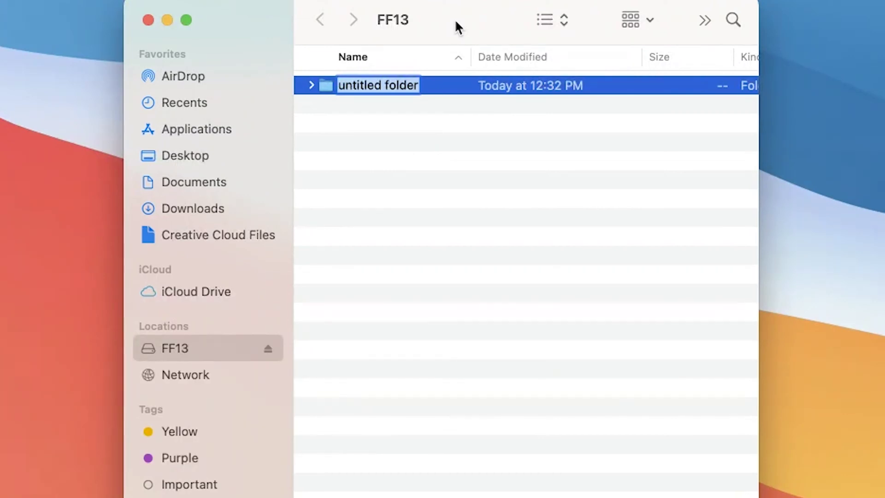
text(YOG)
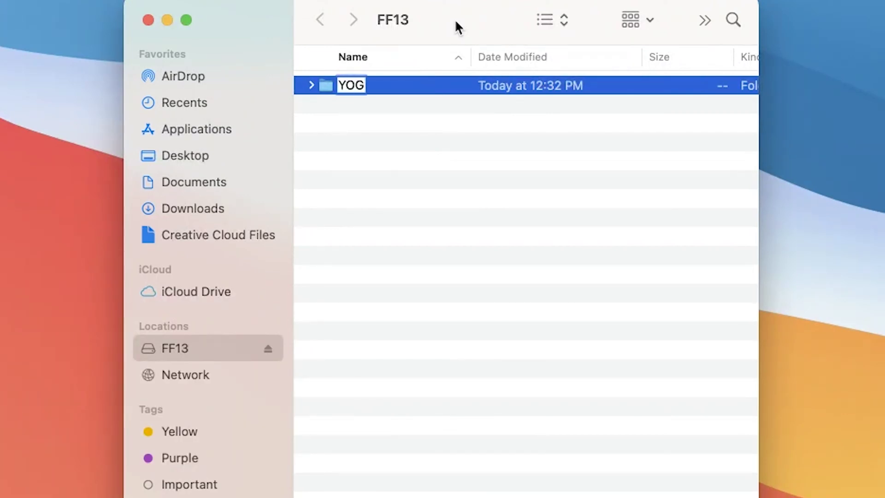
text(A PROMO)
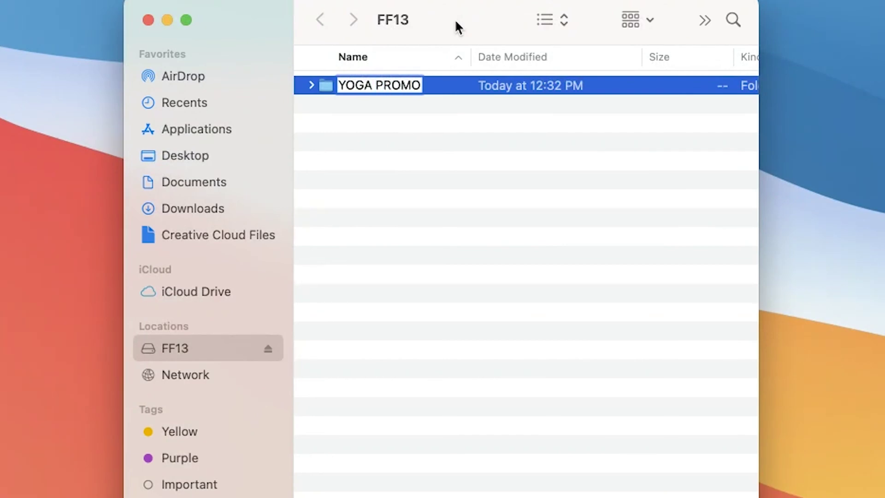
key(Return)
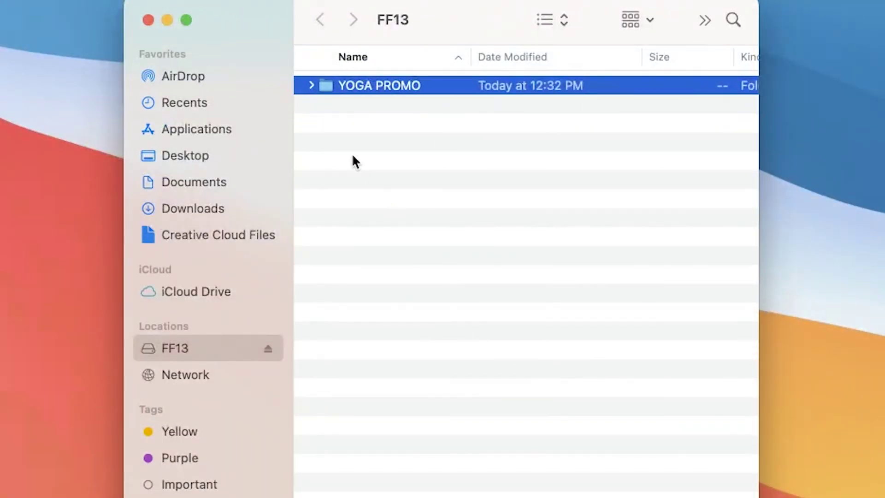
double_click(322, 84)
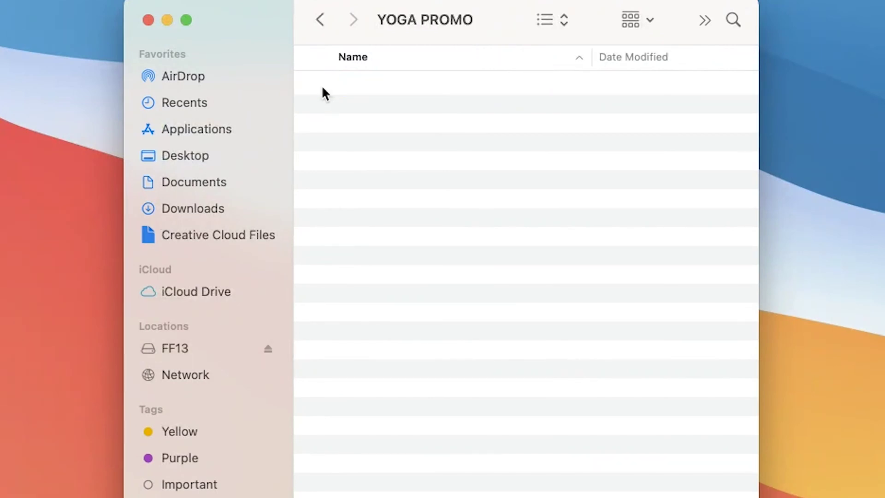
Step: Create folders named 0 FINALS and PREMIERE inside YOGA PROMO, then open PREMIERE
key(super+shift+n)
key(super+shift+n)
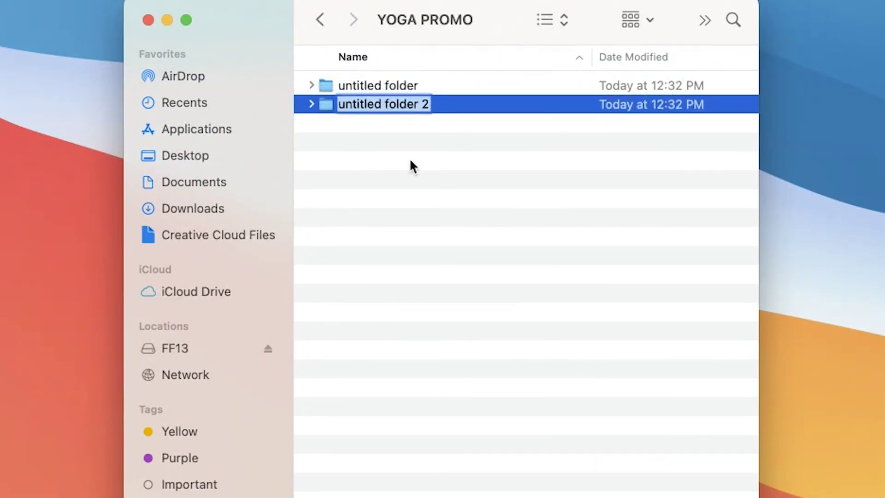
key(Return)
click(352, 85)
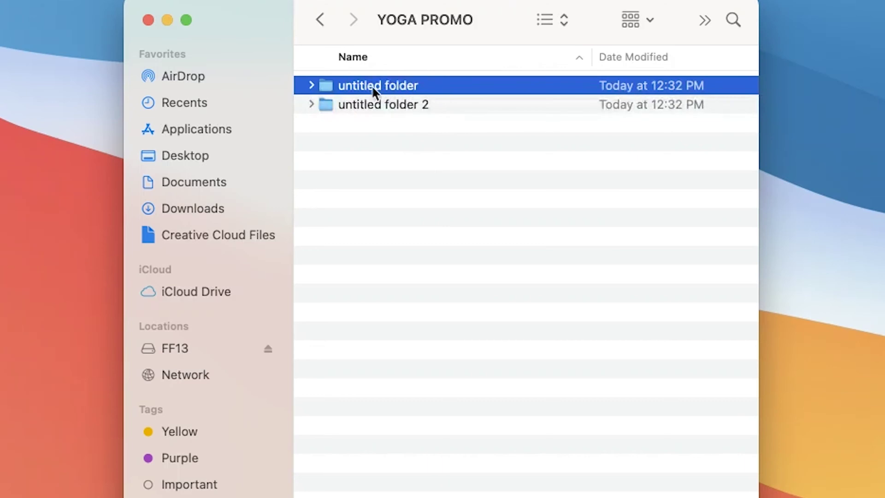
key(Return)
text(0)
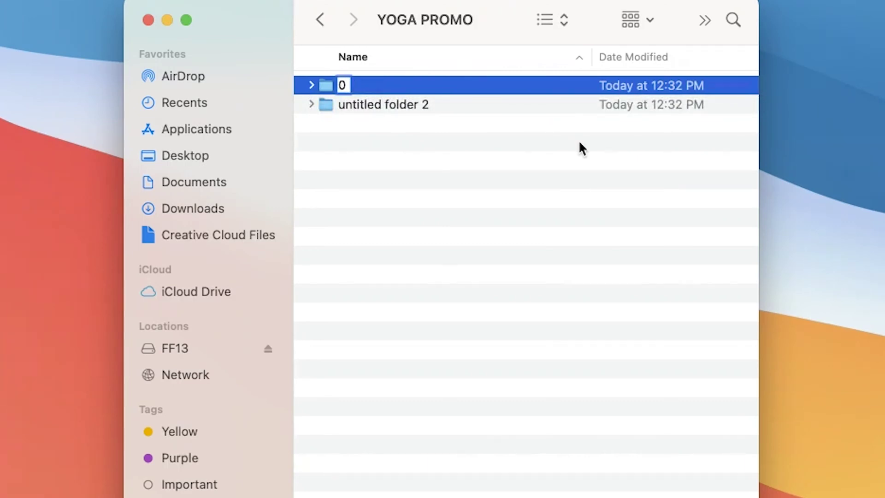
text( FINALS)
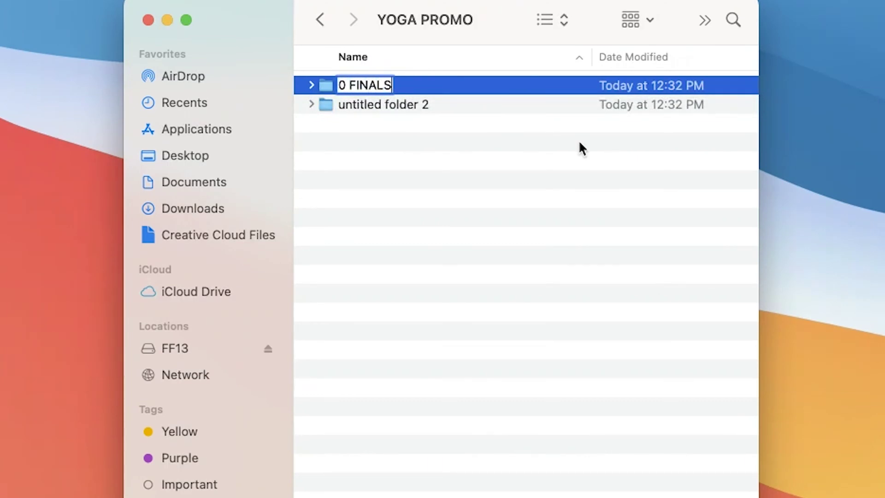
key(Return)
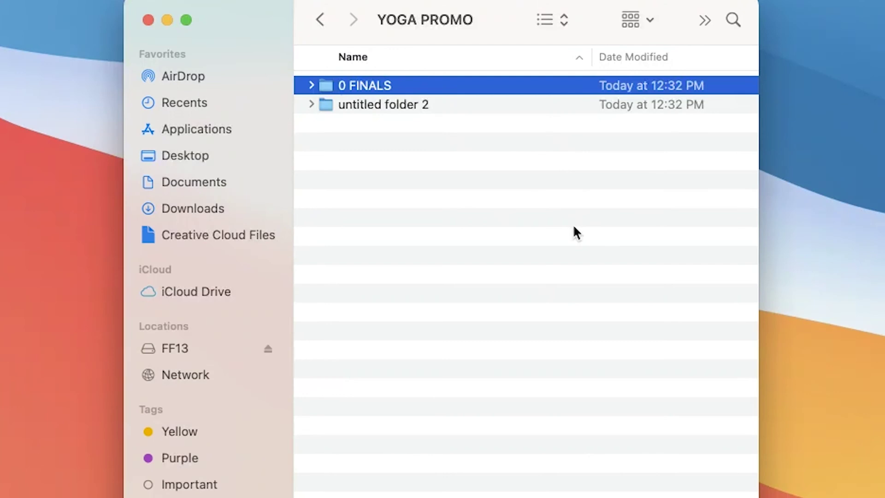
click(380, 103)
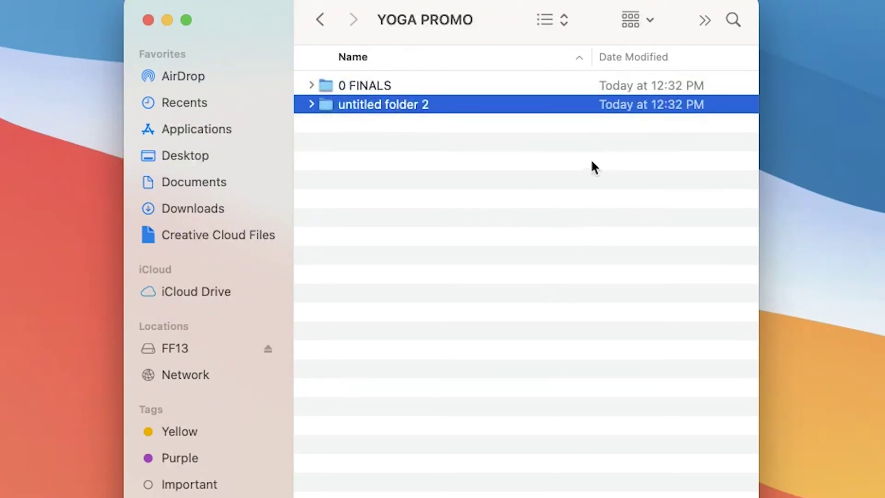
click(371, 105)
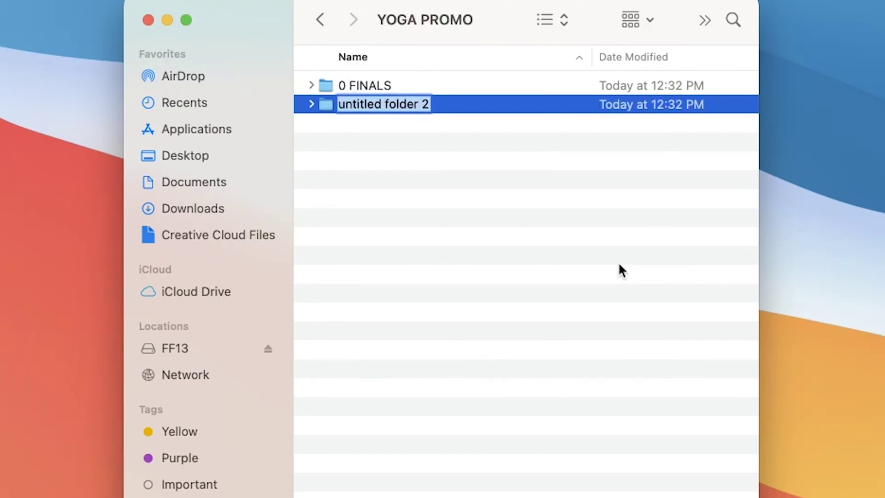
text(PREMIERE)
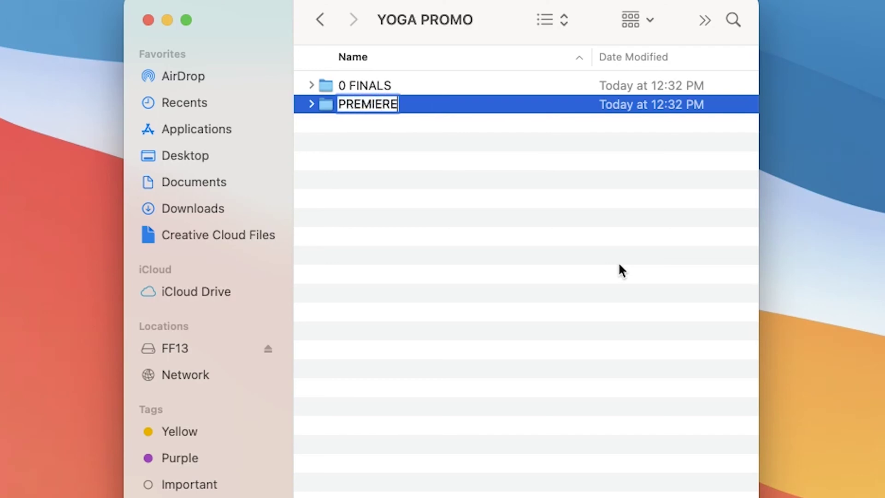
key(Return)
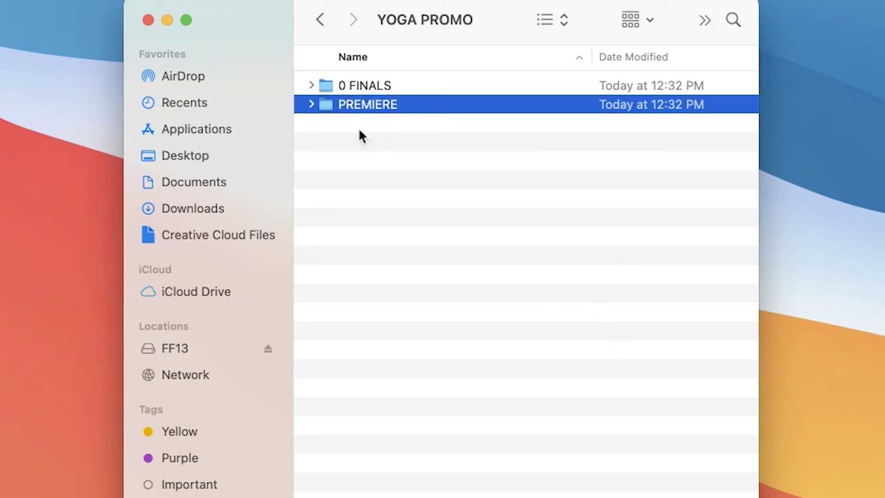
double_click(324, 106)
Step: Create folders named AUDIO and VIDEO inside PREMIERE
key(super+shift+n)
key(super+shift+n)
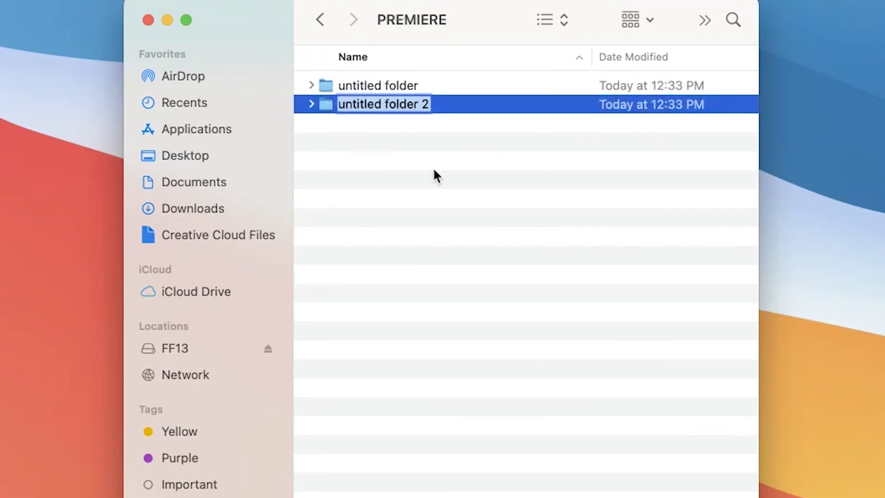
key(Return)
click(387, 85)
key(Return)
text(AUDIO)
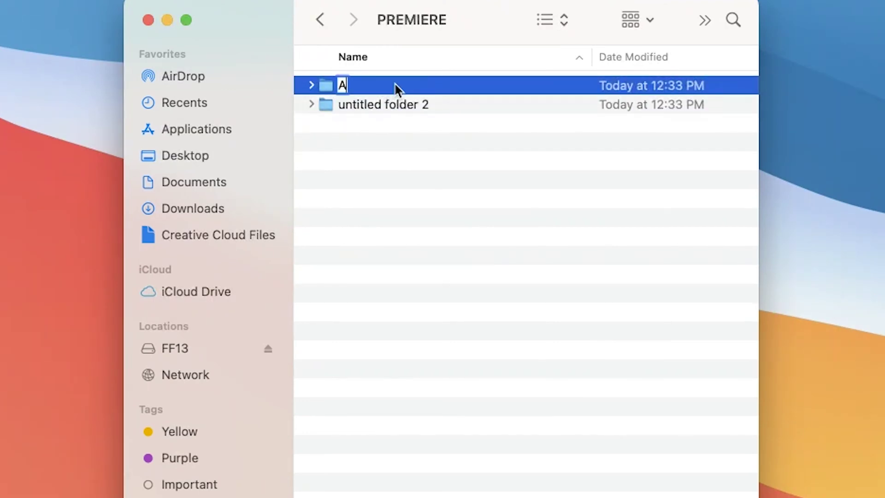
click(399, 105)
key(Return)
text(VIDEO)
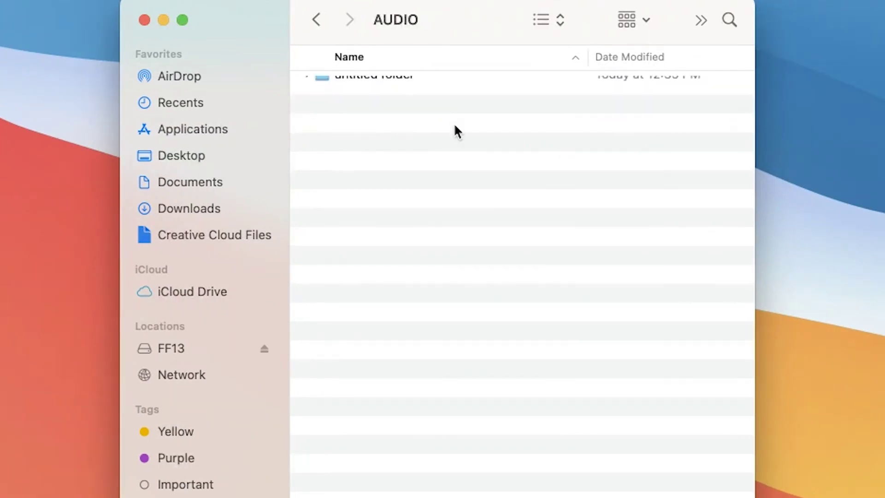
Step: Create MUSIC, SFX and VO subfolders inside AUDIO
key(super+shift+n)
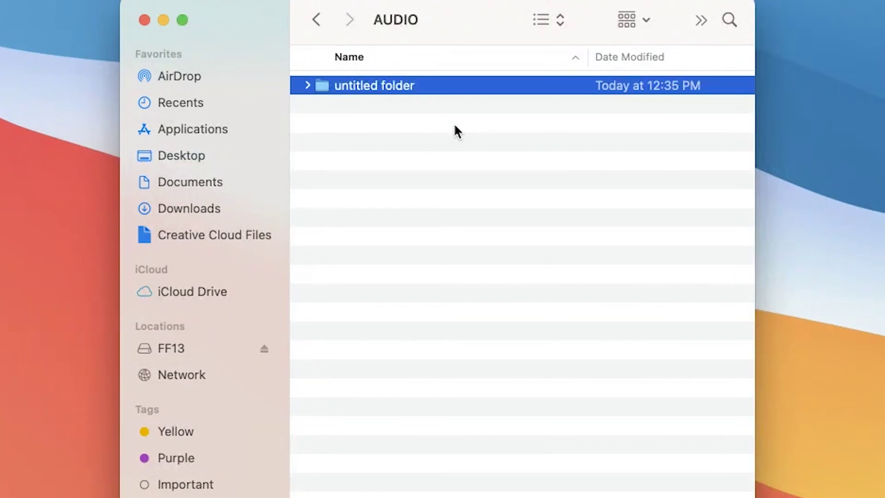
key(super+shift+n)
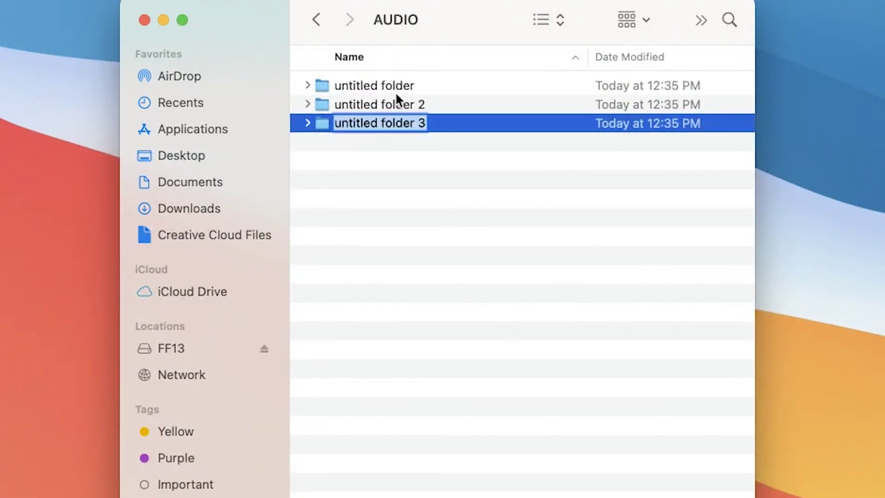
click(366, 82)
key(Return)
text(MUSI)
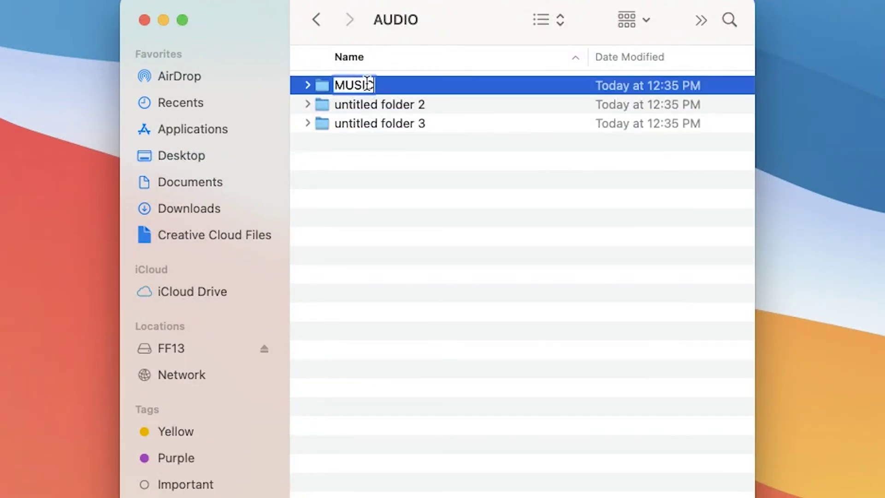
text(C)
key(Return)
click(362, 104)
key(Return)
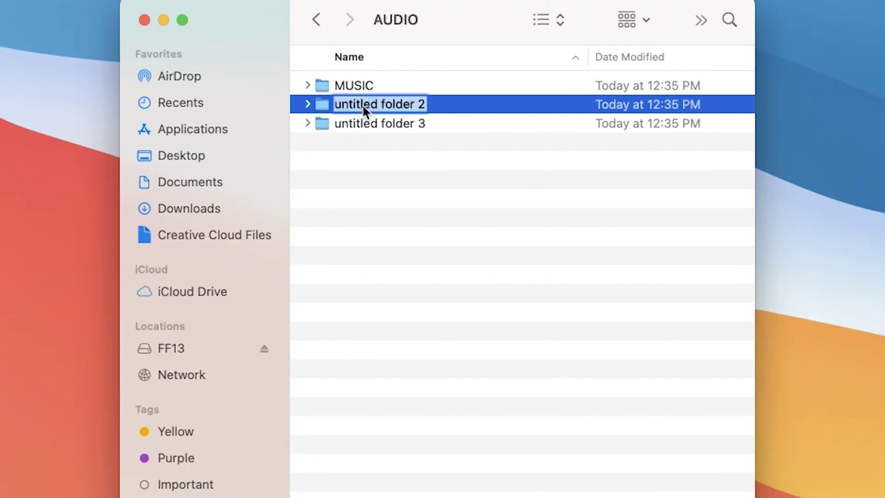
text(SFX)
key(Return)
click(398, 123)
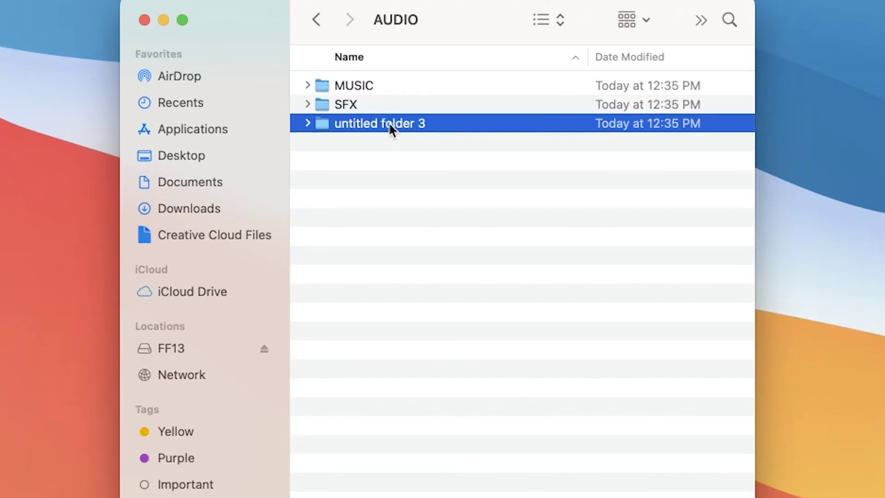
key(Return)
text(VO)
key(Return)
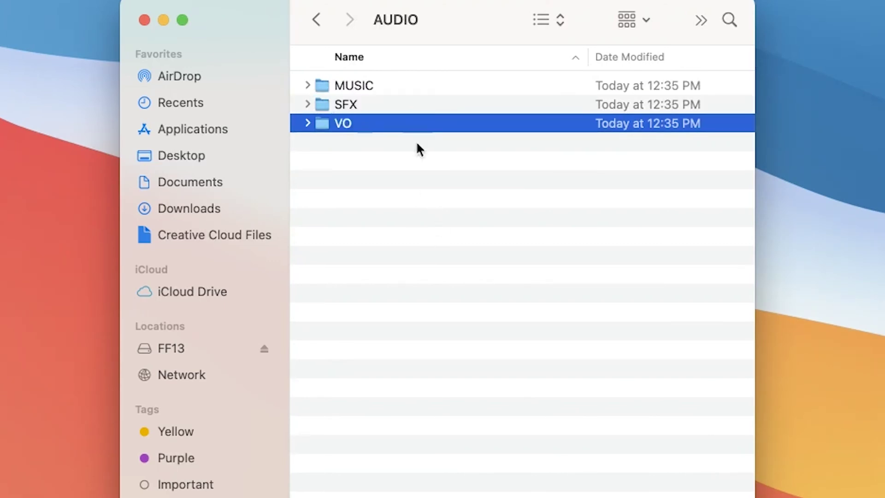
Step: Create GRAPHICS and SHOOT subfolders inside VIDEO, then close the Finder window
click(316, 29)
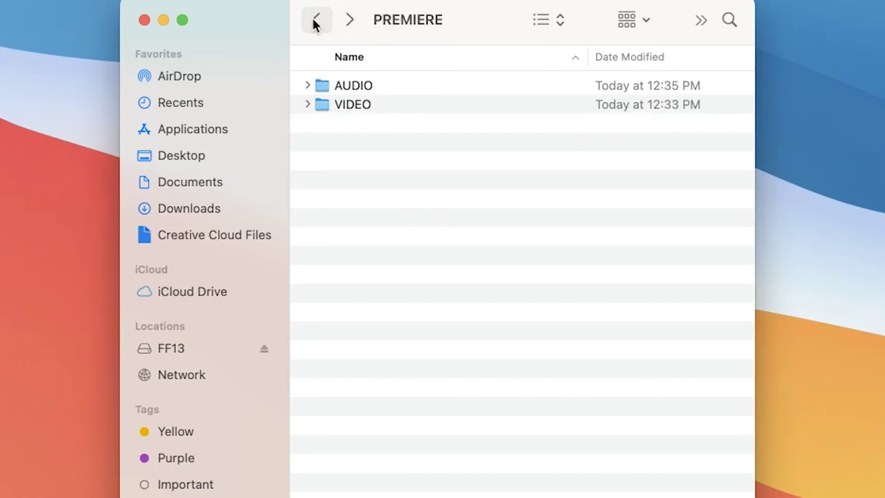
double_click(352, 105)
key(super+shift+n)
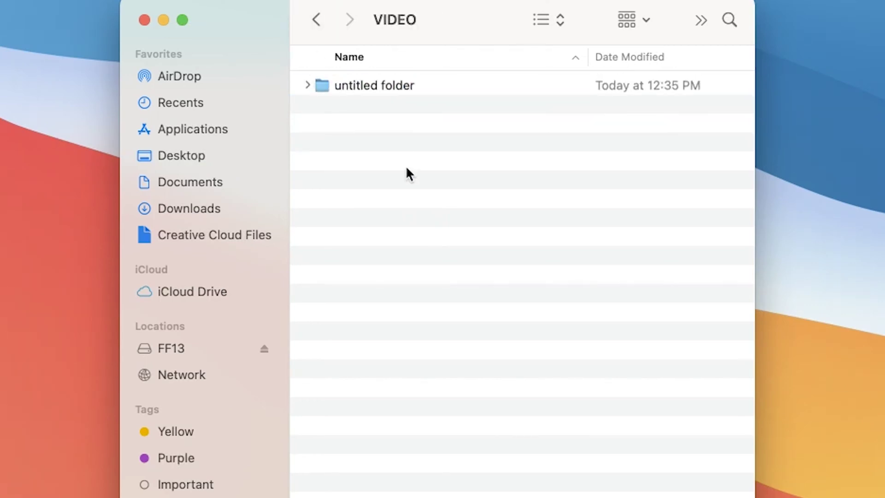
key(super+shift+n)
key(Return)
click(364, 86)
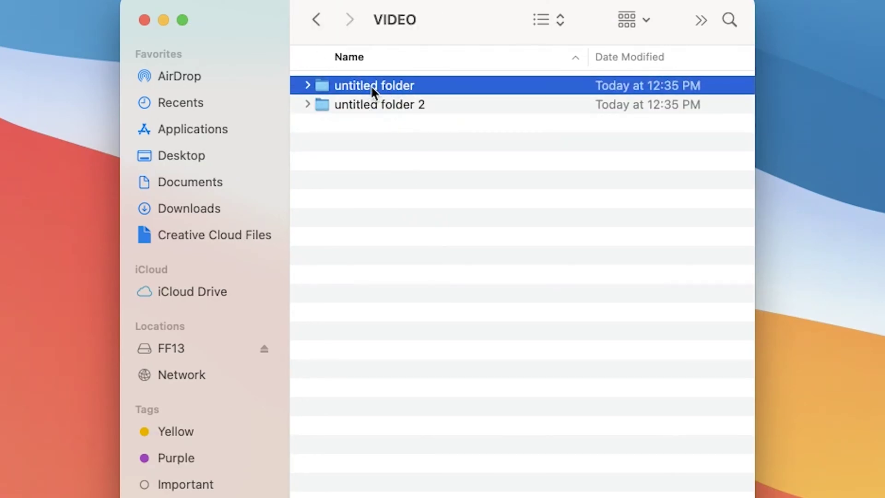
key(Return)
text(GRAPHICS)
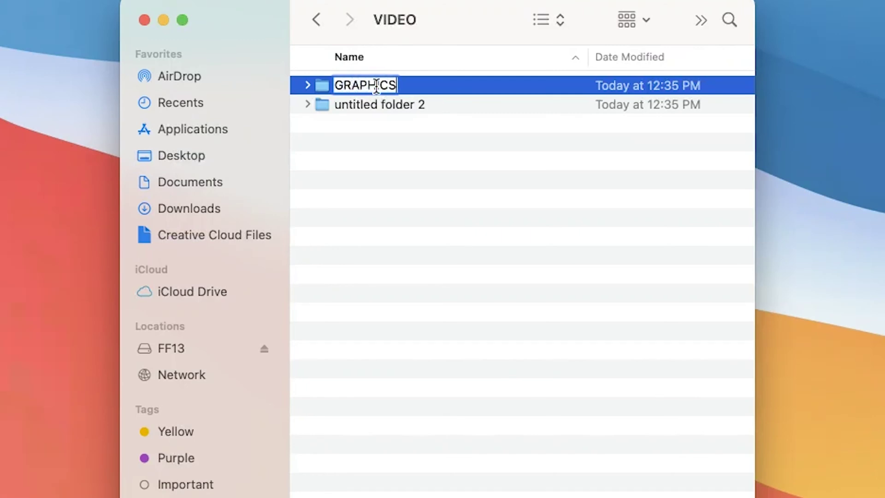
key(Return)
click(363, 105)
key(Return)
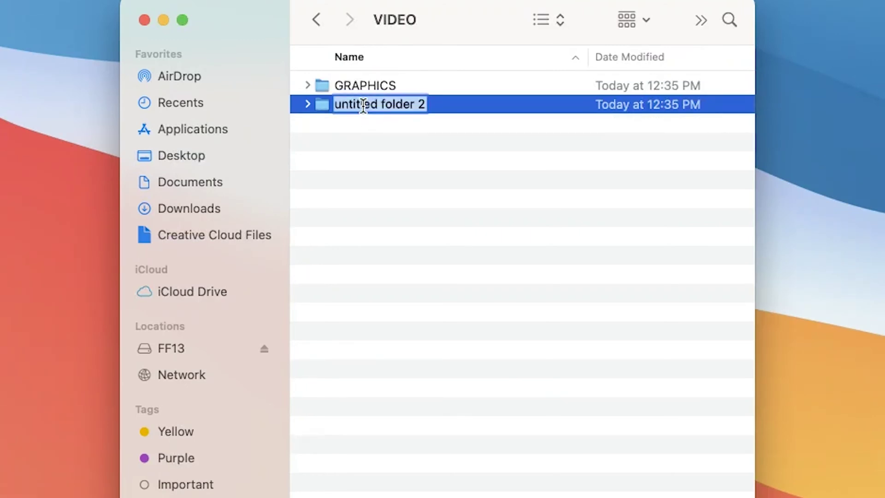
text(SHOOT)
key(Return)
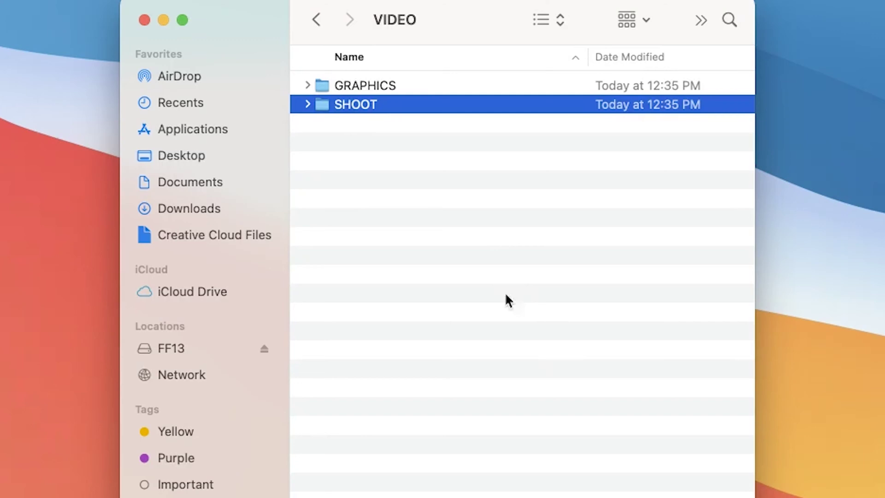
click(144, 19)
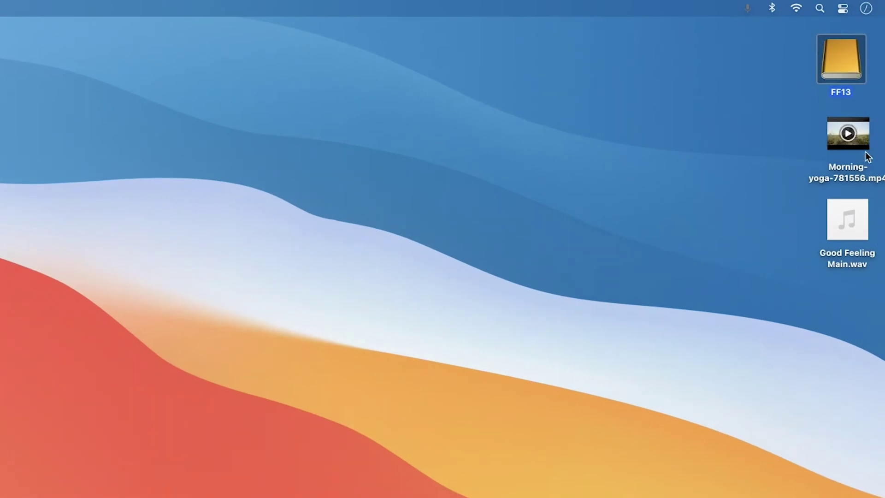
Step: Copy Morning-yoga-781556.mp4 into SHOOT and Good Feeling Main.wav into AUDIO on FF13
double_click(836, 48)
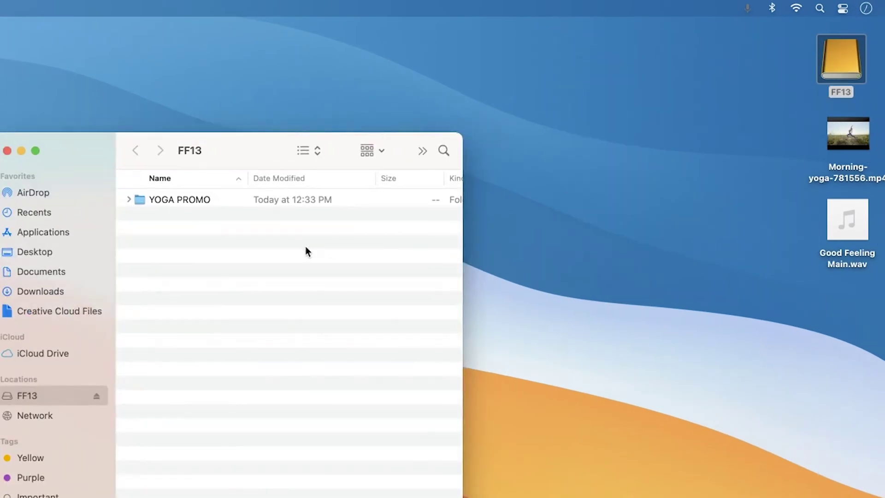
click(129, 200)
click(139, 227)
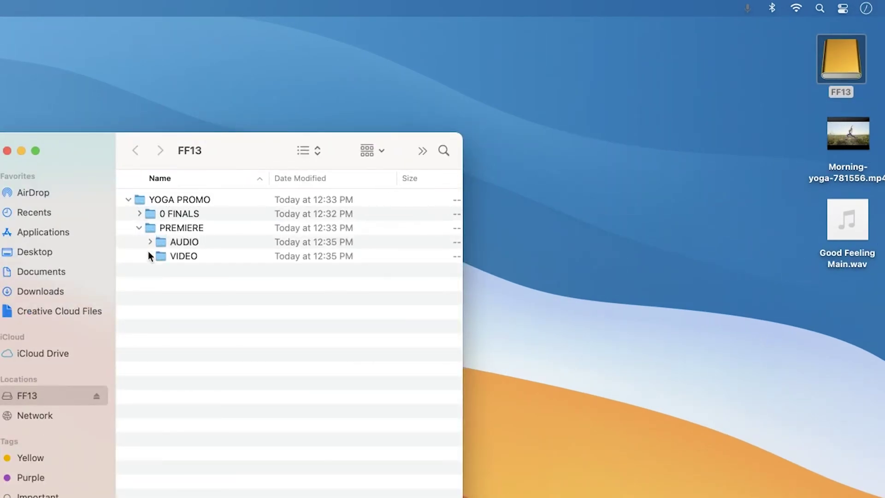
click(150, 256)
drag(836, 142, 208, 288)
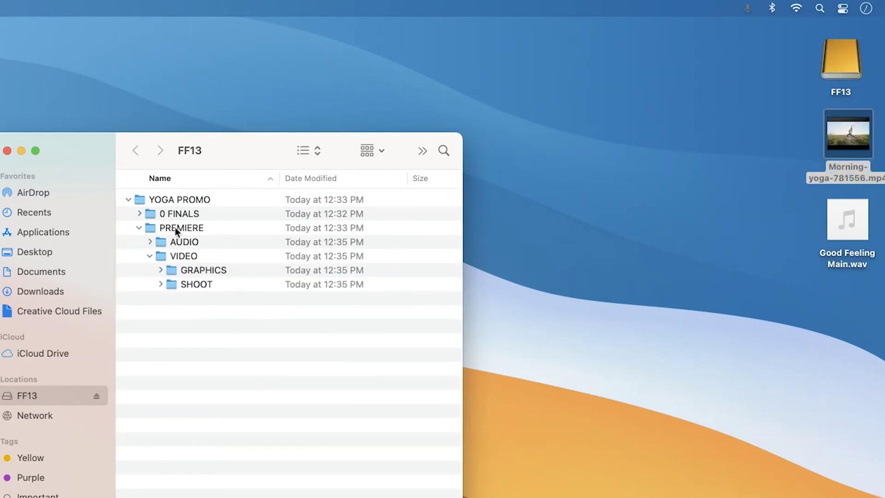
click(150, 243)
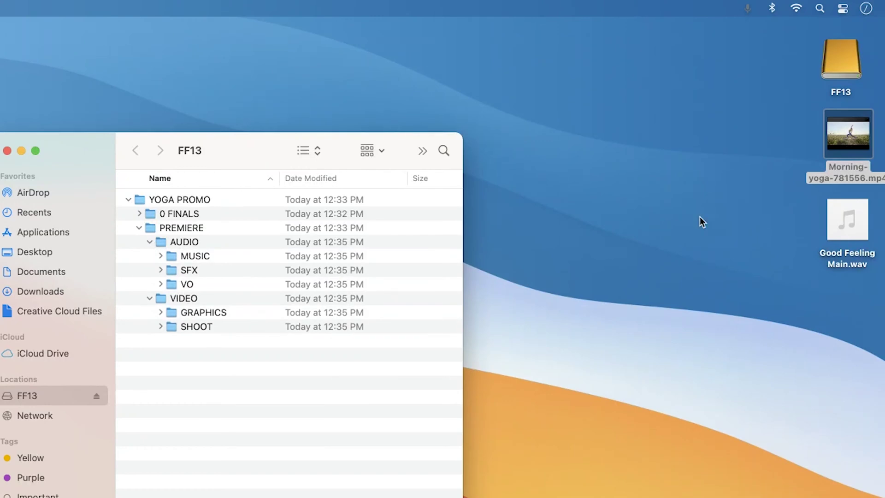
drag(848, 220, 189, 256)
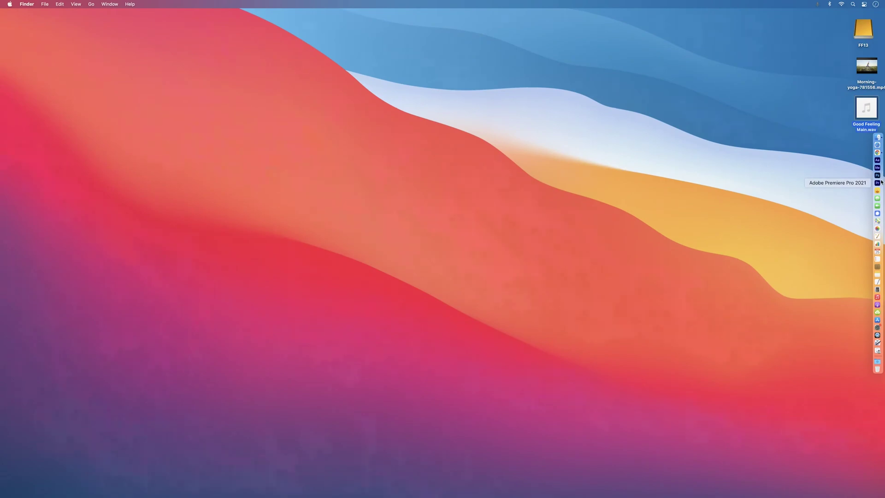
Step: Launch Premiere Pro and start a new project named YOGA PROMO
click(879, 182)
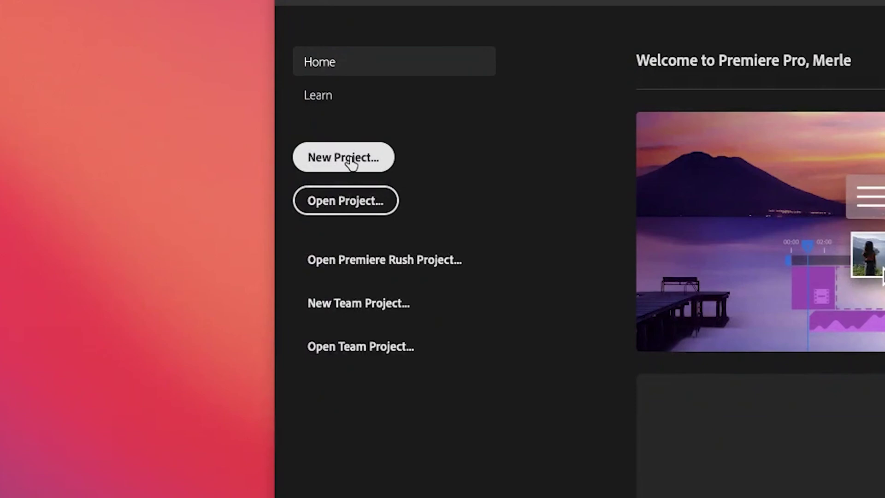
click(351, 163)
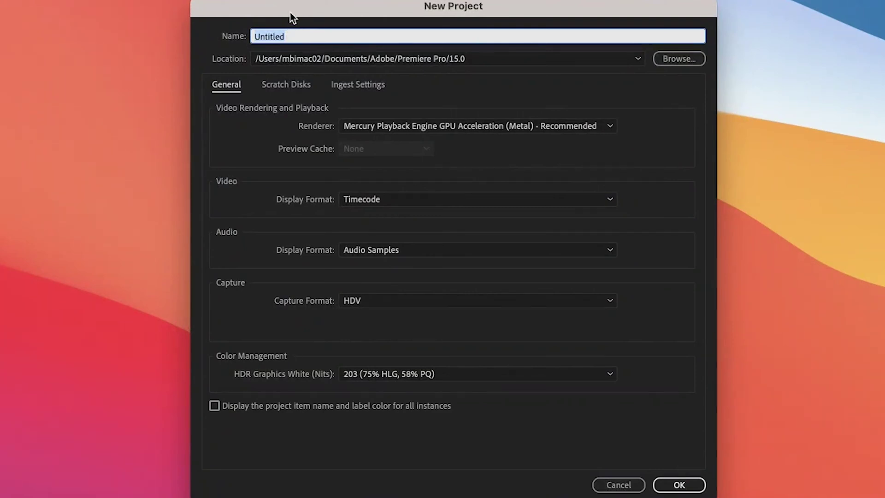
text(YOGA PROMO)
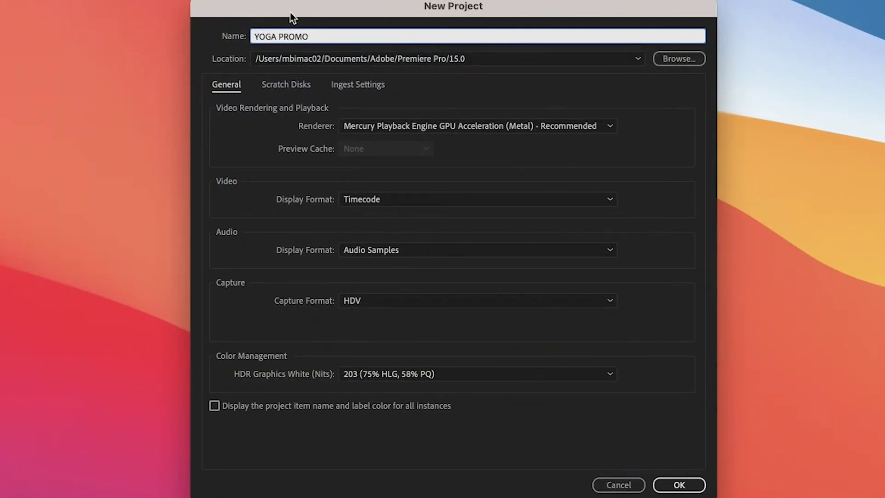
Step: Set the project location to FF13 > YOGA PROMO > PREMIERE
click(682, 59)
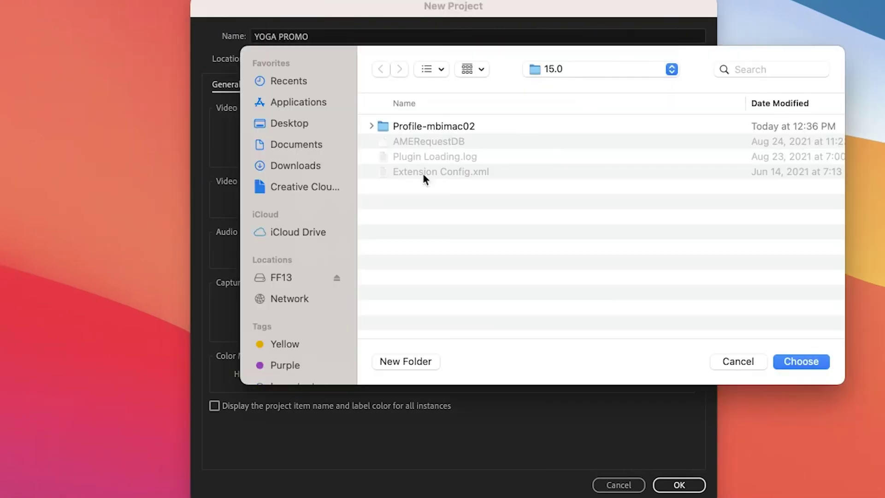
click(269, 278)
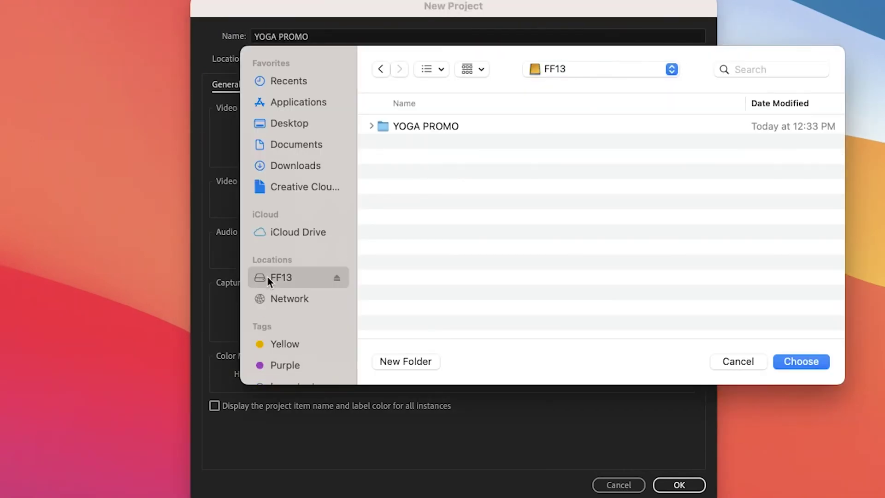
double_click(389, 125)
click(402, 127)
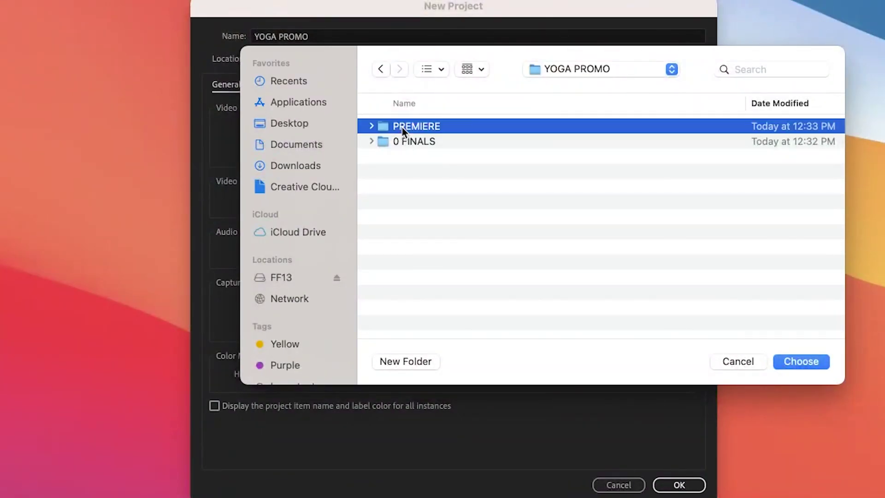
click(811, 363)
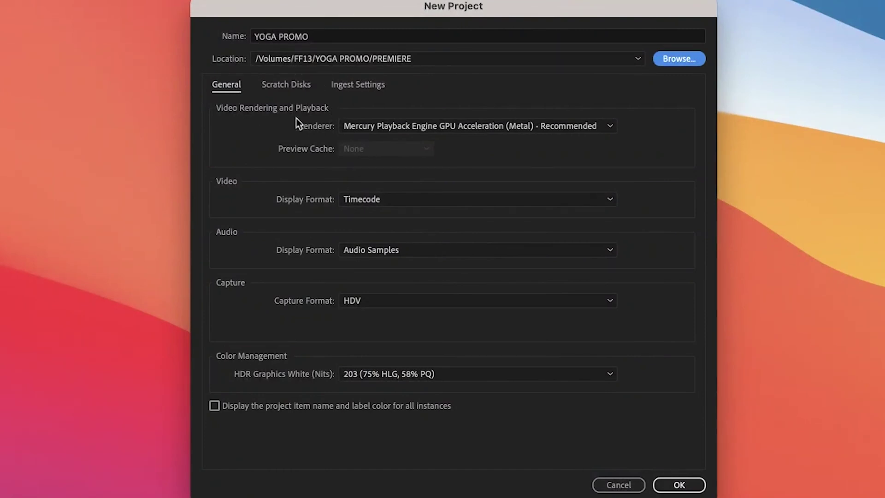
Step: Confirm all scratch disks are Same as Project and create the YOGA PROMO project
click(298, 85)
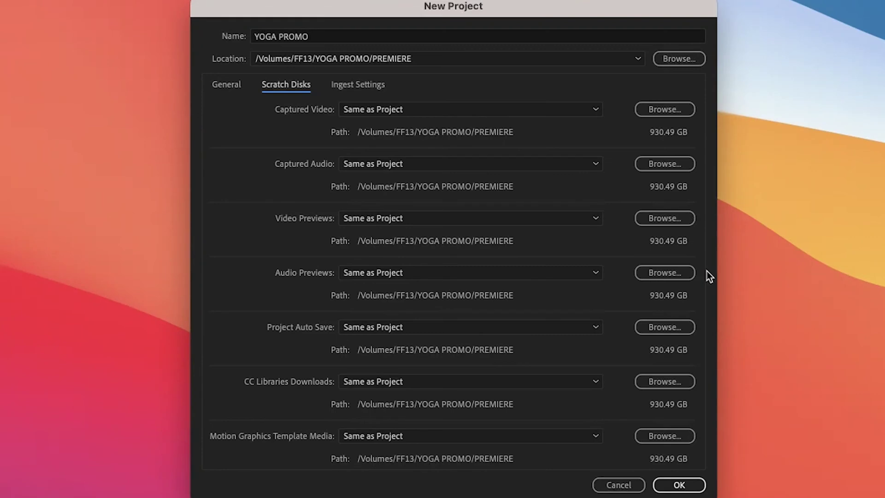
click(686, 483)
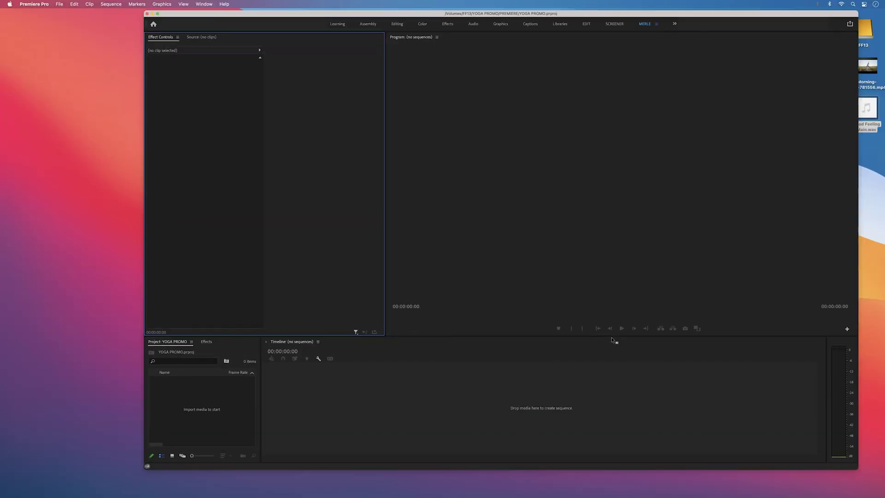
Step: Float the Project panel as a tall separate window and enlarge the main workspace
drag(185, 343, 77, 145)
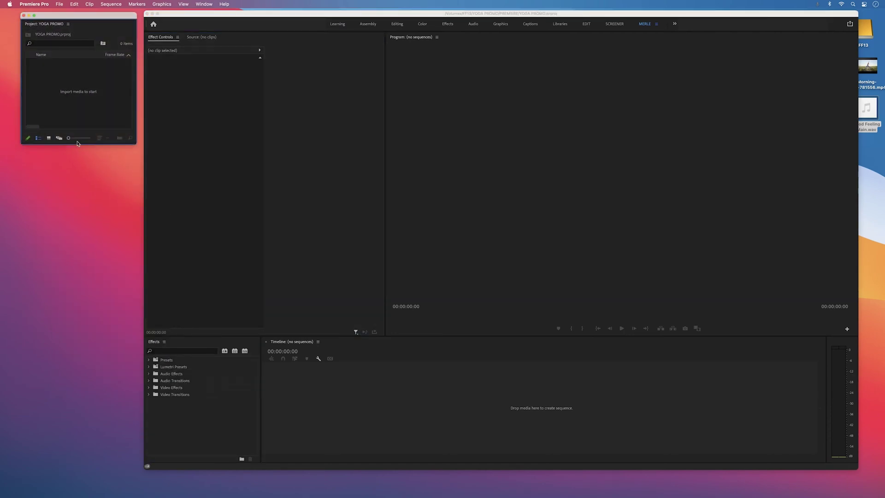
drag(133, 144, 136, 467)
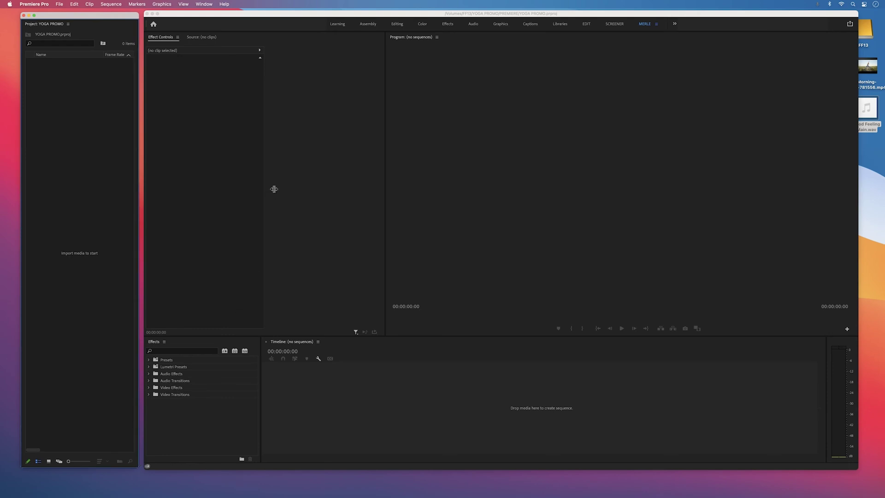
drag(857, 468, 874, 479)
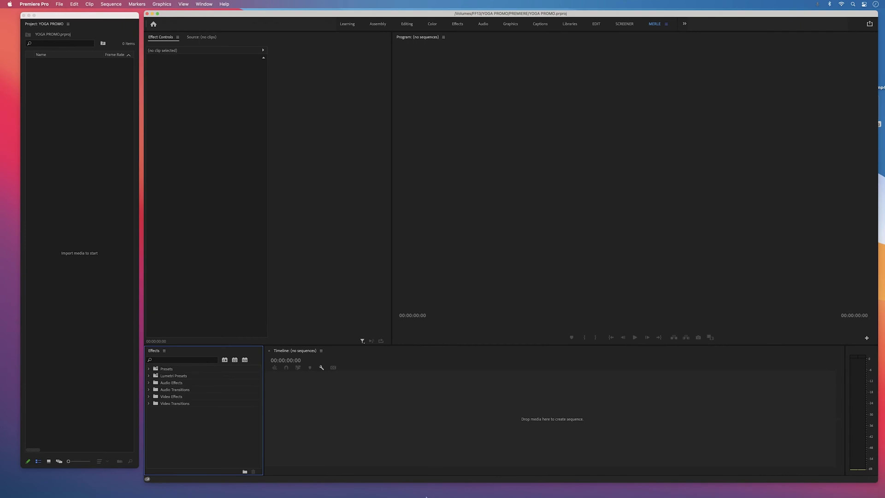
click(135, 466)
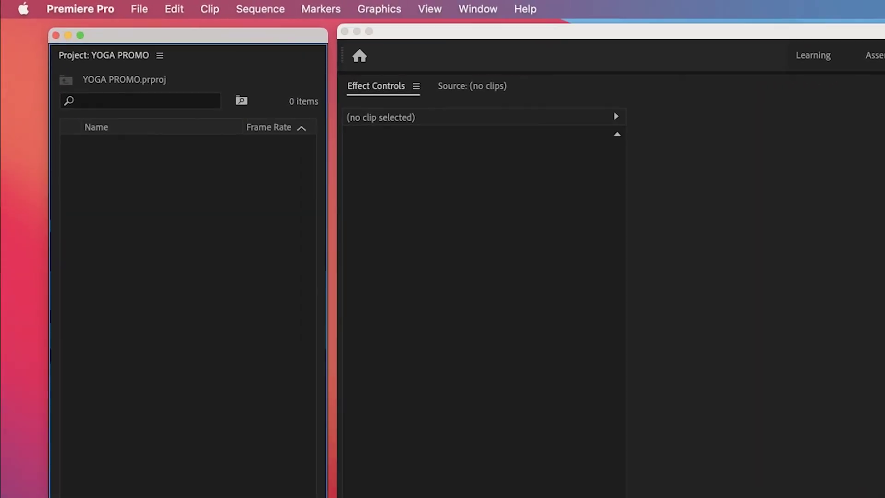
drag(272, 35, 271, 35)
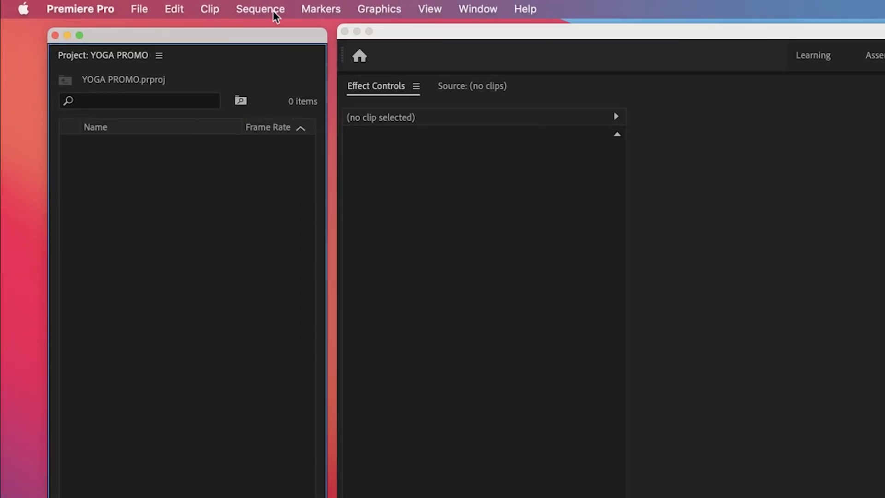
click(69, 10)
Step: Point media cache files and the cache database to FF13/YOGA PROMO/PREMIERE, deleting the old database
mouse_move(86, 57)
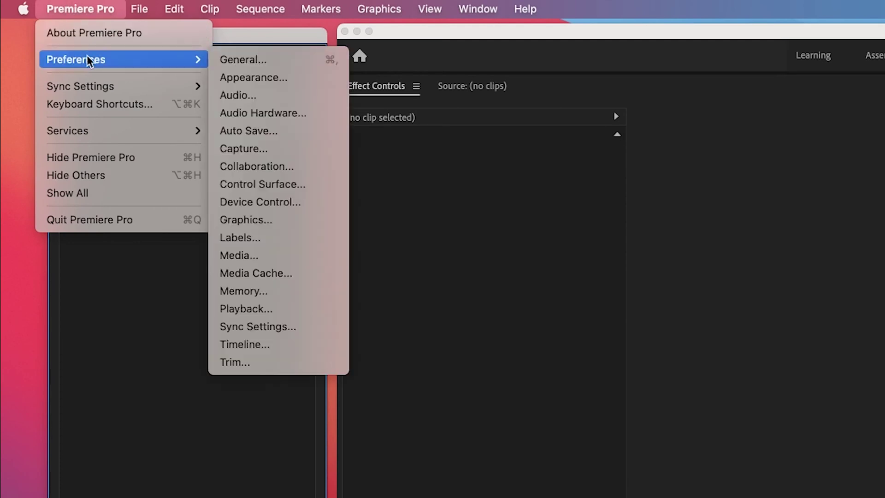
click(291, 273)
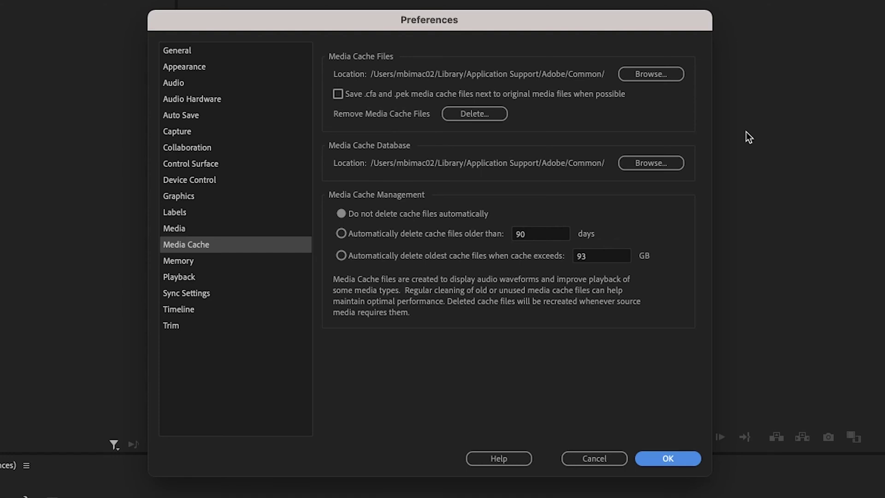
click(668, 73)
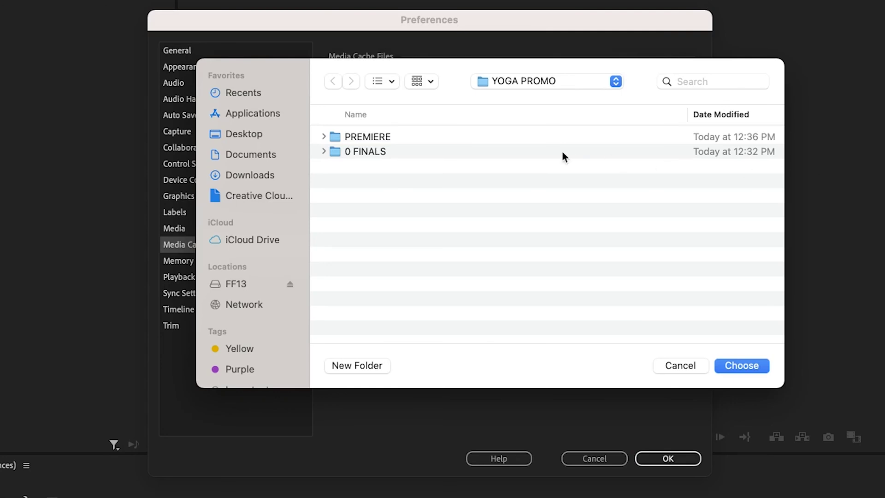
click(337, 138)
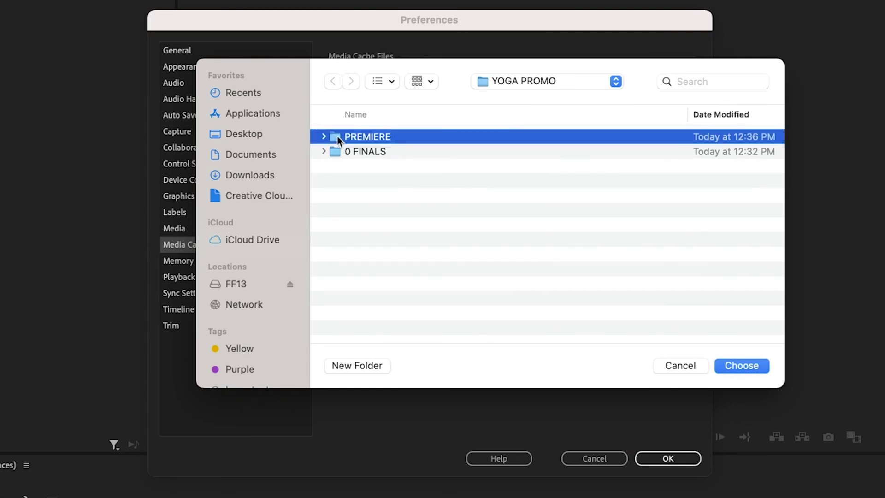
click(765, 367)
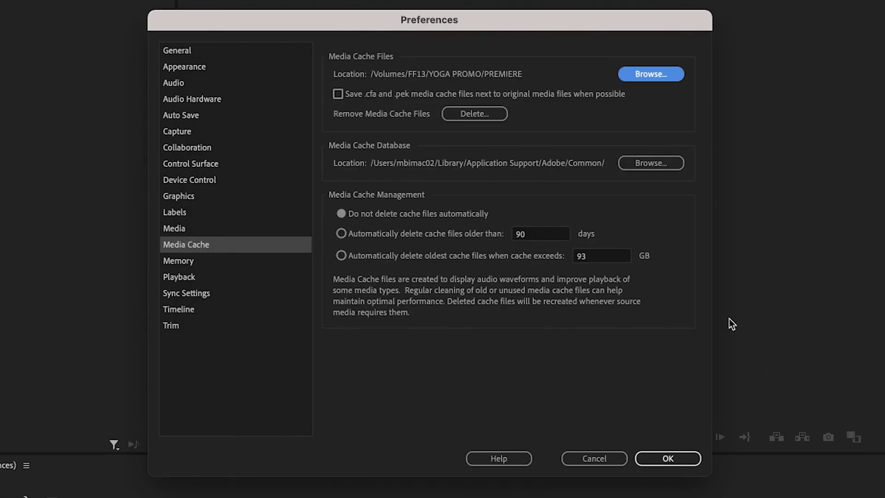
click(651, 163)
click(404, 135)
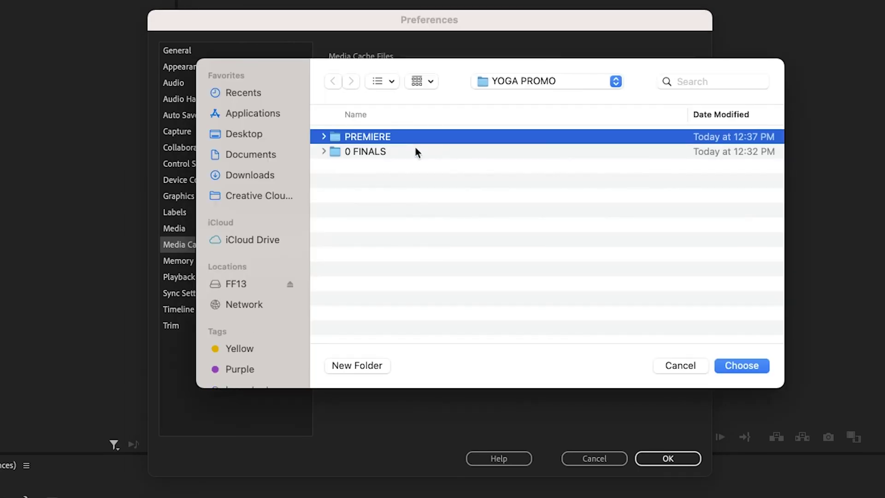
click(737, 365)
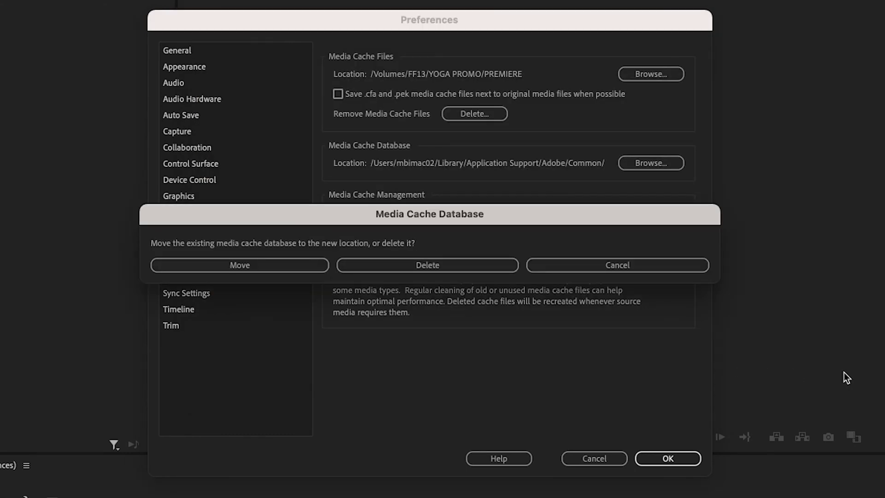
click(451, 266)
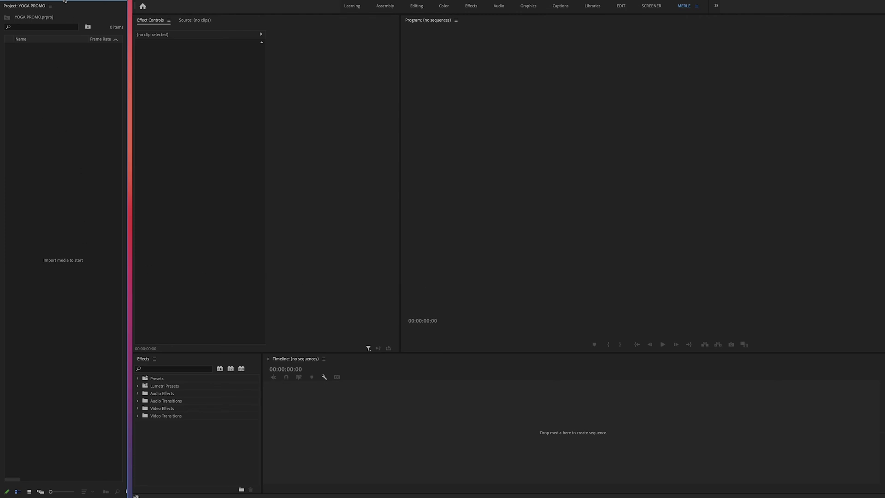
Step: Add two bins to the project, naming them 0 SEQUENCES and FOOTAGE
drag(65, 1, 61, 4)
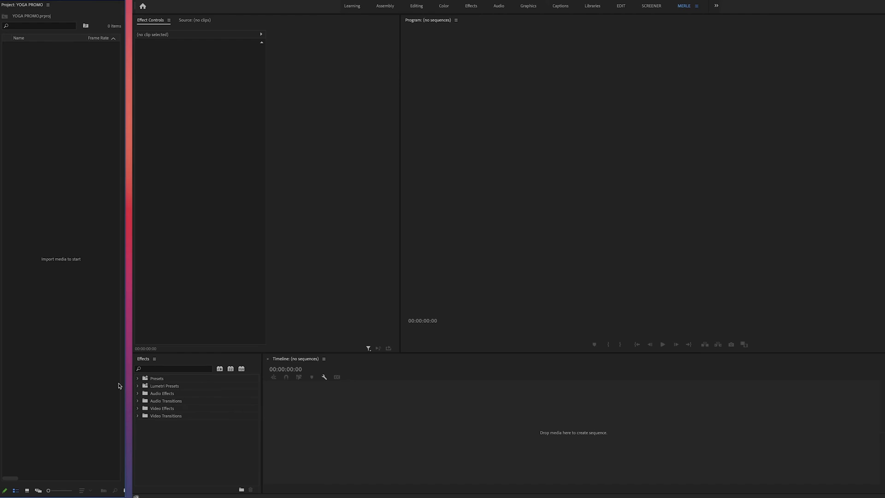
key(super+b)
key(super+b)
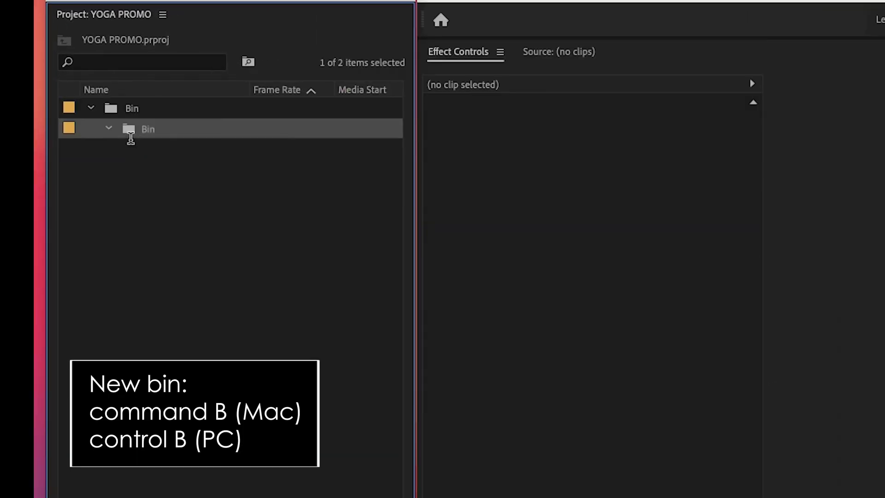
click(186, 180)
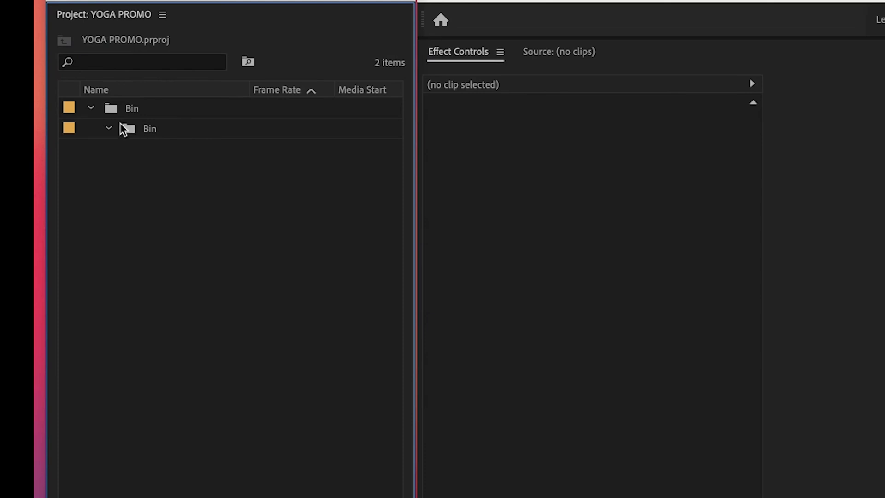
drag(126, 125, 200, 385)
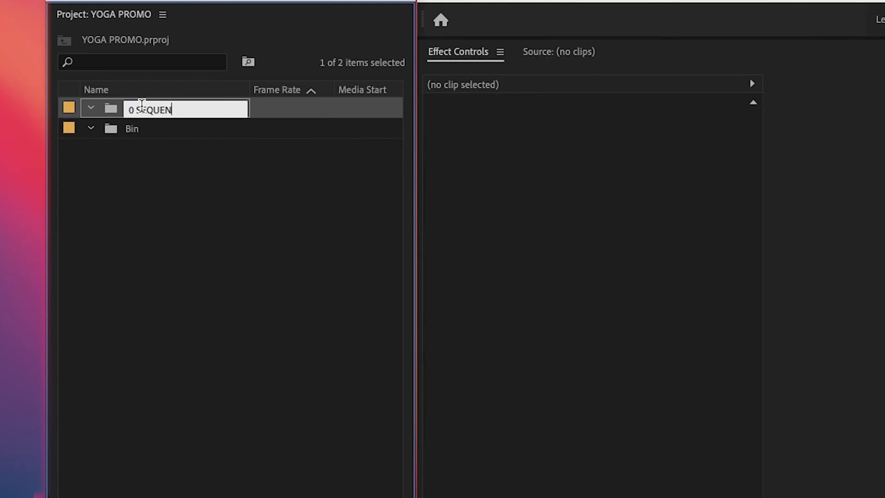
click(207, 134)
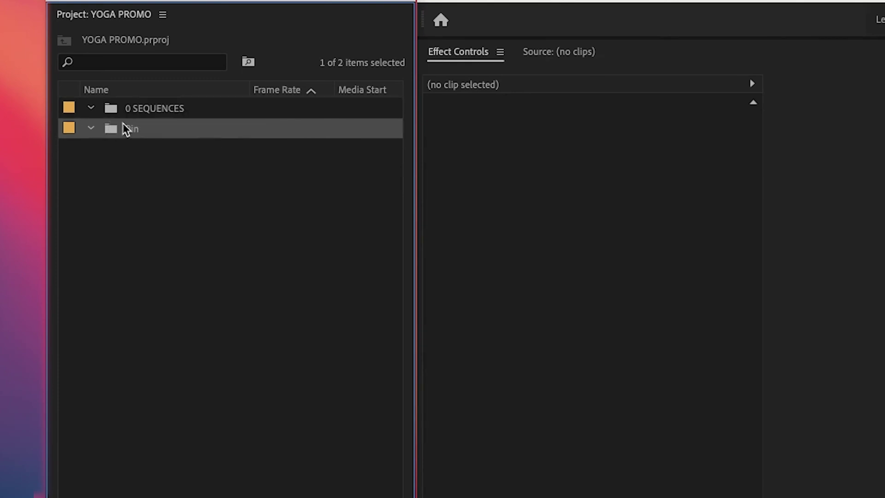
click(133, 129)
text(FOOTAGE)
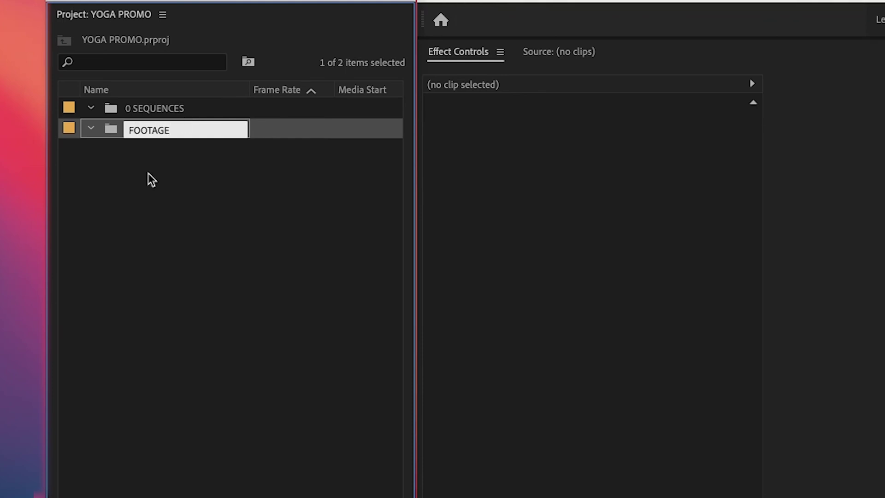
Step: Inside the FOOTAGE bin, create two new bins named AUDIO and VIDEO
click(148, 175)
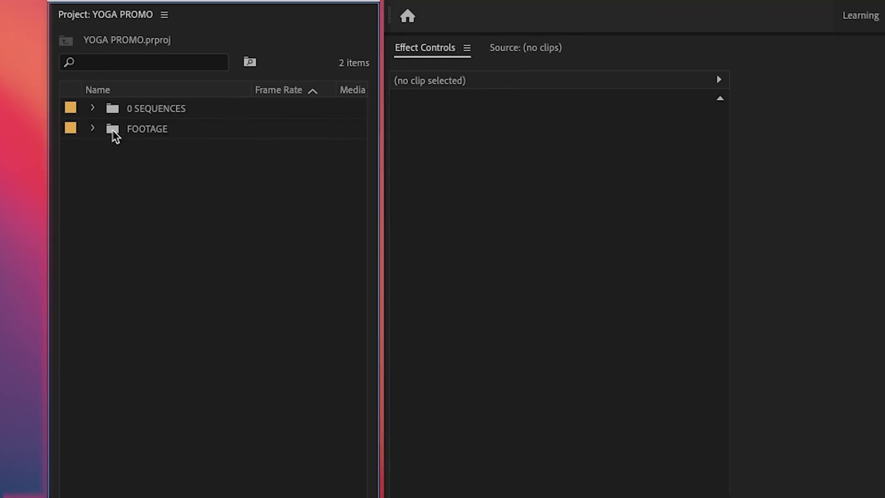
double_click(113, 130)
key(super+b)
key(super+b)
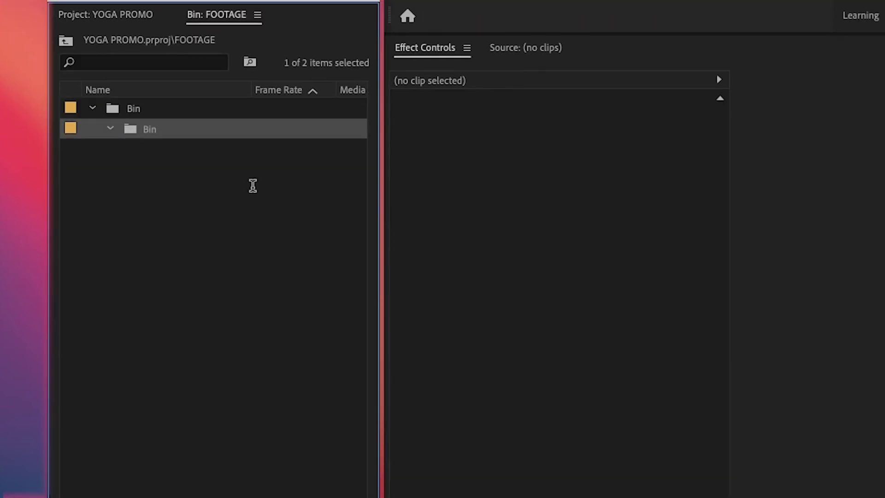
click(147, 112)
click(128, 108)
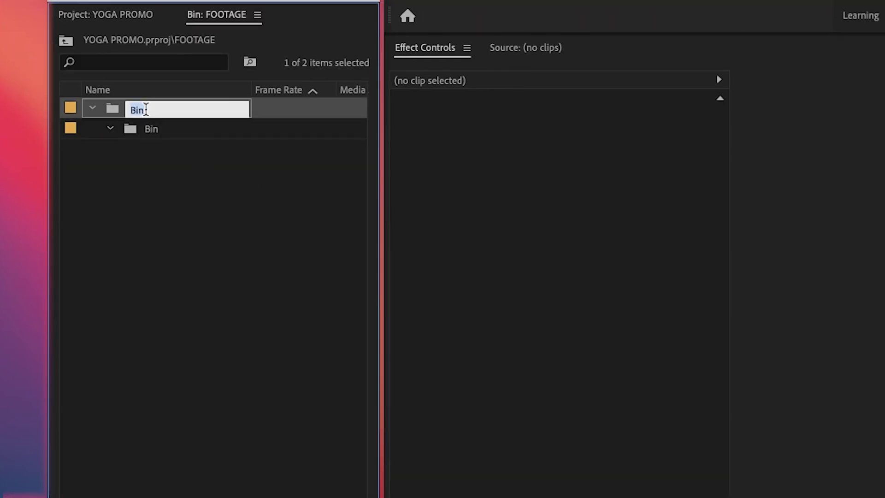
text(AUDIO)
click(183, 193)
click(152, 130)
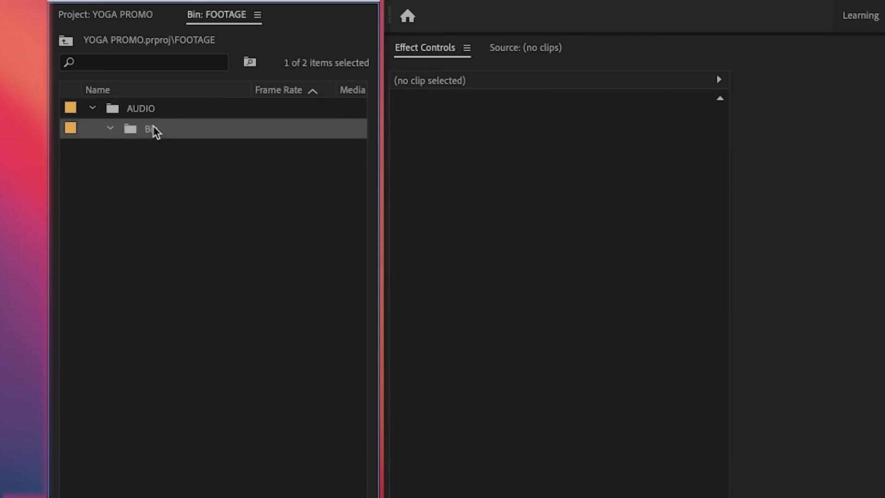
click(167, 130)
text(VIDEO)
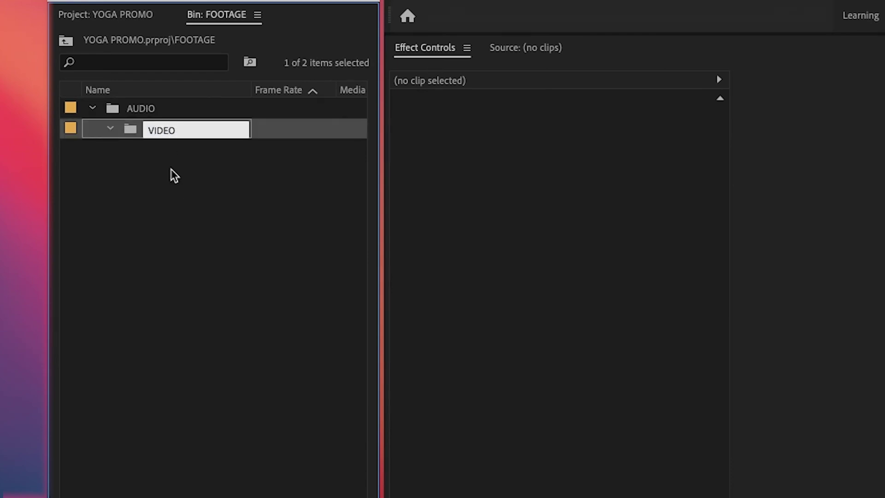
click(170, 174)
click(131, 131)
click(138, 236)
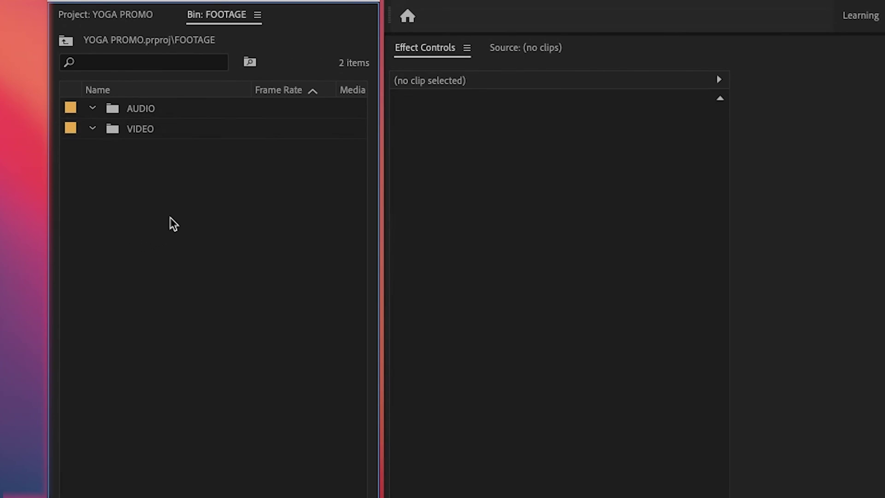
Step: Inside the AUDIO bin, create a new bin named MUSIC
double_click(113, 113)
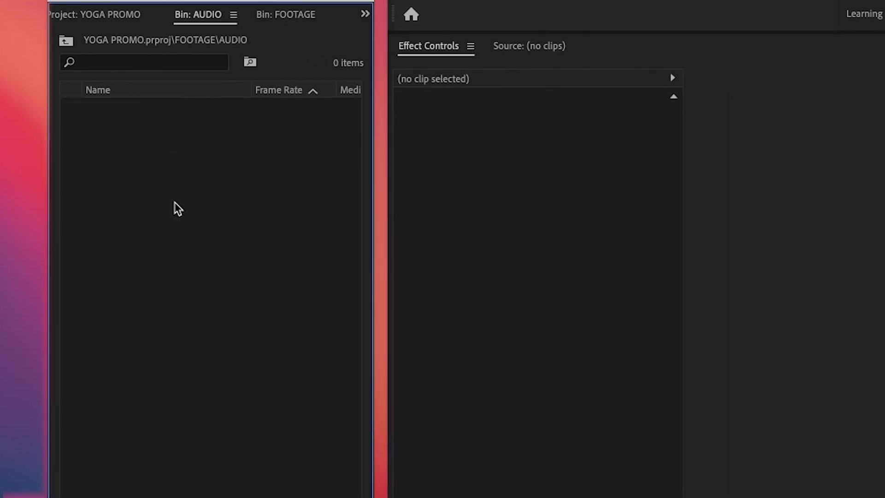
key(ctrl+b)
key(ctrl+b)
key(ctrl+b)
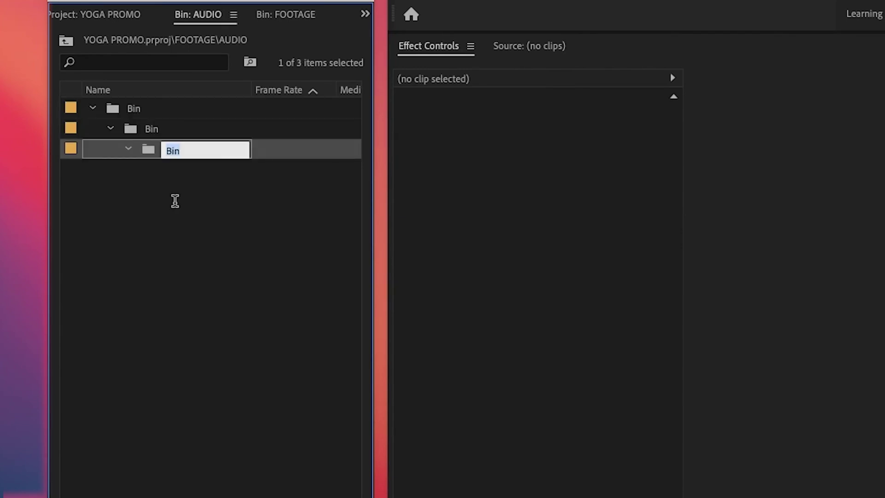
click(136, 109)
click(134, 109)
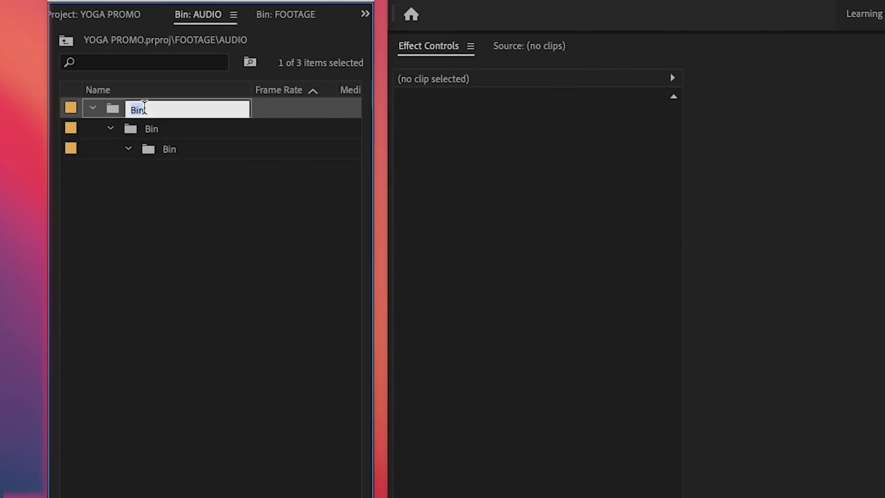
key(BackSpace)
text(MUSIC)
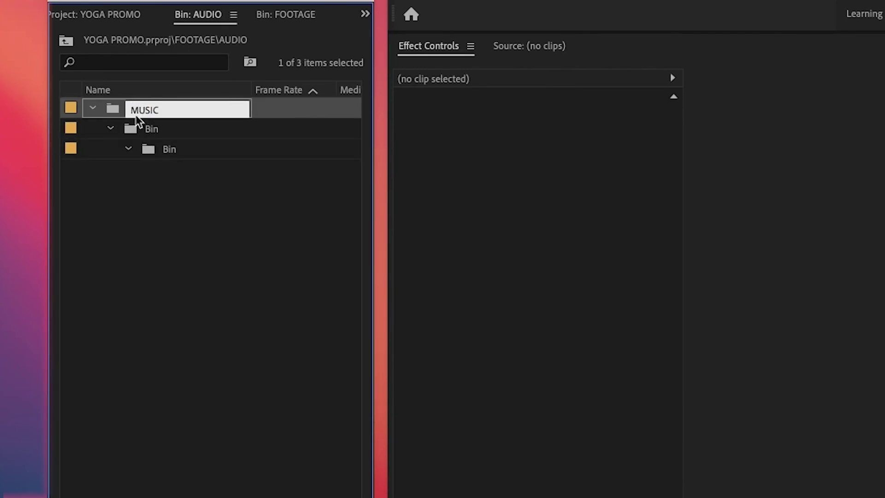
Step: Name the SFX and VO bins, place all three side by side, and close the AUDIO view
click(158, 128)
click(161, 129)
text(SFX)
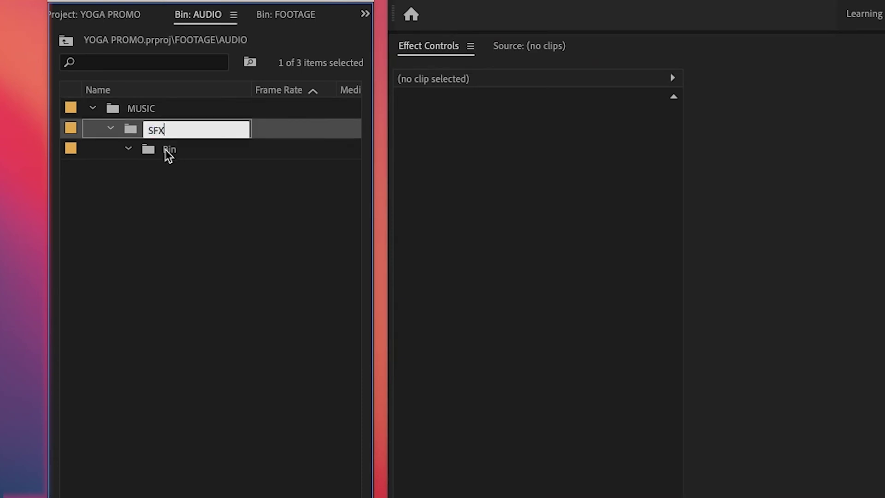
click(166, 150)
click(170, 150)
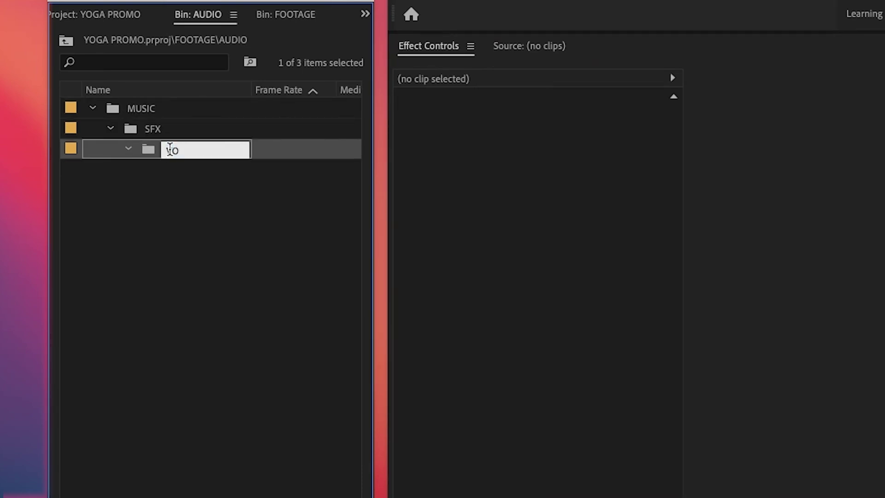
click(167, 229)
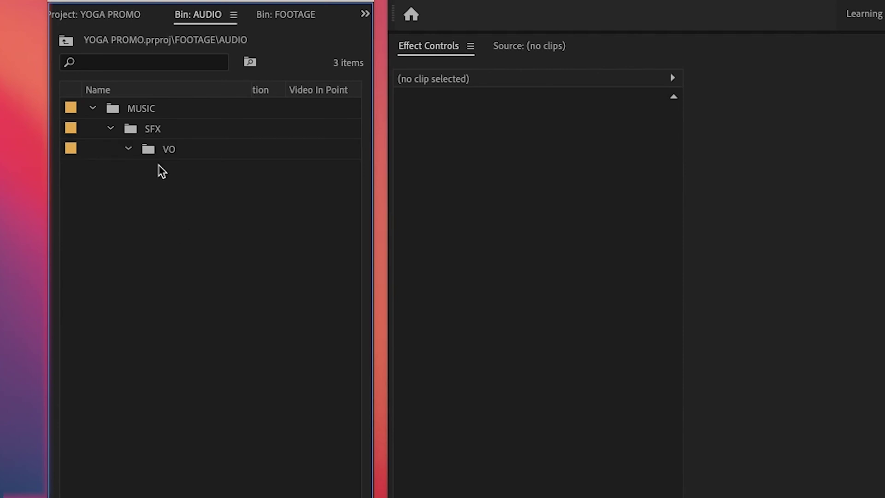
click(147, 157)
click(167, 366)
drag(130, 128, 167, 461)
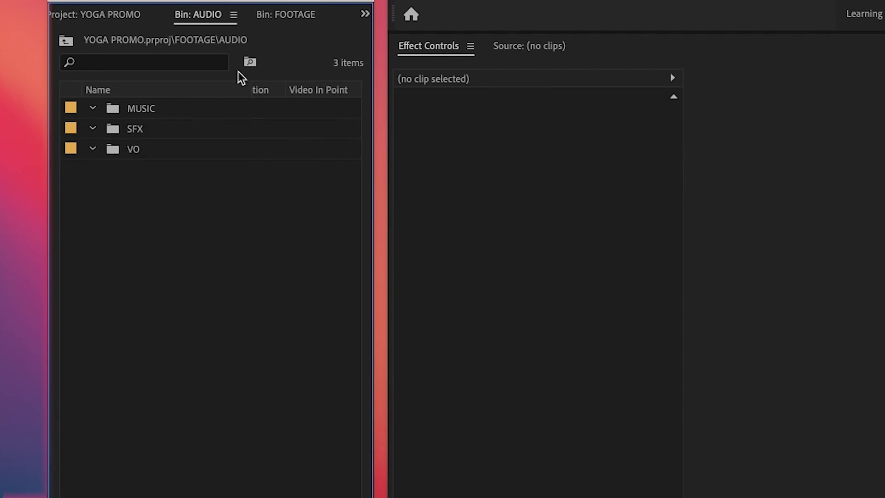
click(233, 14)
click(270, 34)
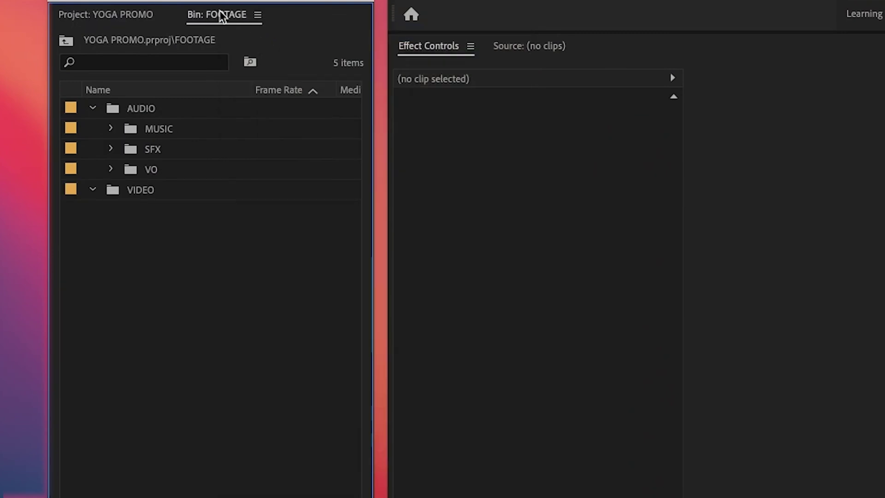
Step: Inside the VIDEO bin, create SHOOT and GRAPHICS bins, then open the SHOOT bin
double_click(116, 190)
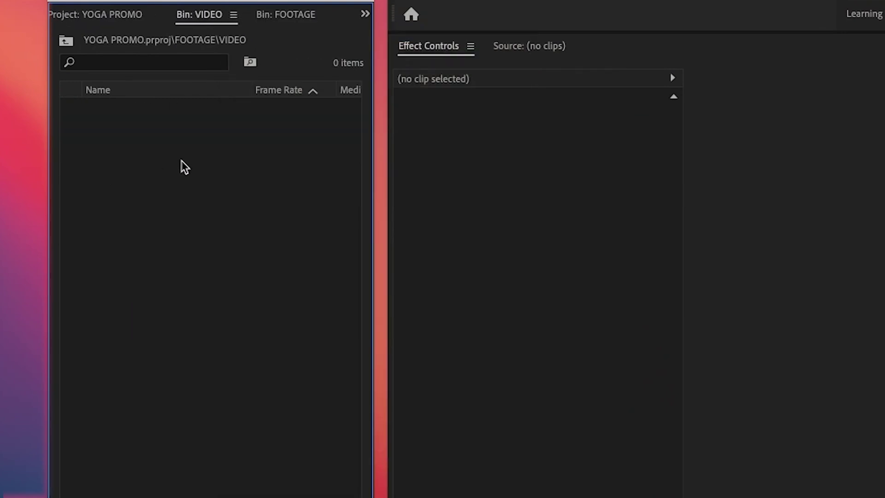
key(super+b)
key(super+b)
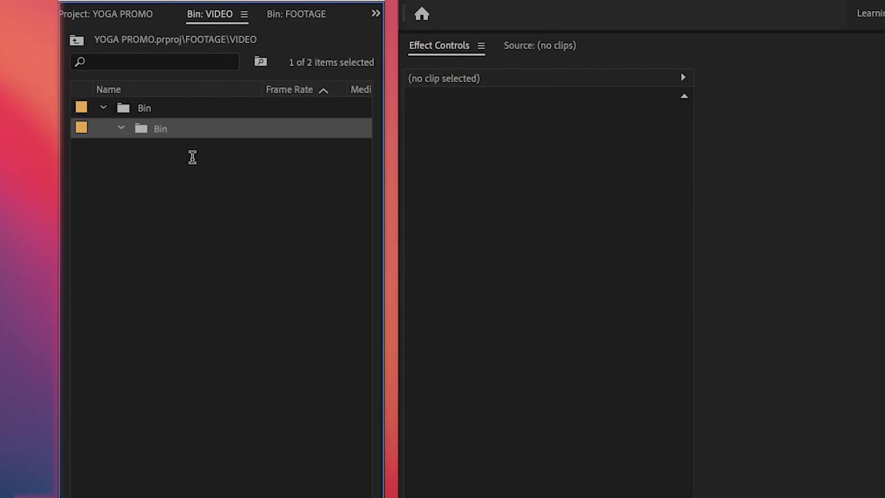
drag(143, 130, 147, 360)
click(138, 108)
click(145, 109)
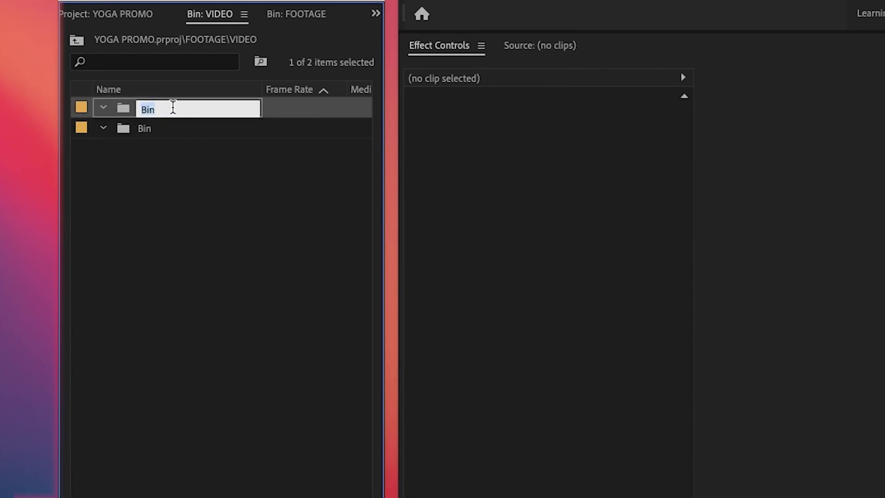
click(187, 203)
click(163, 134)
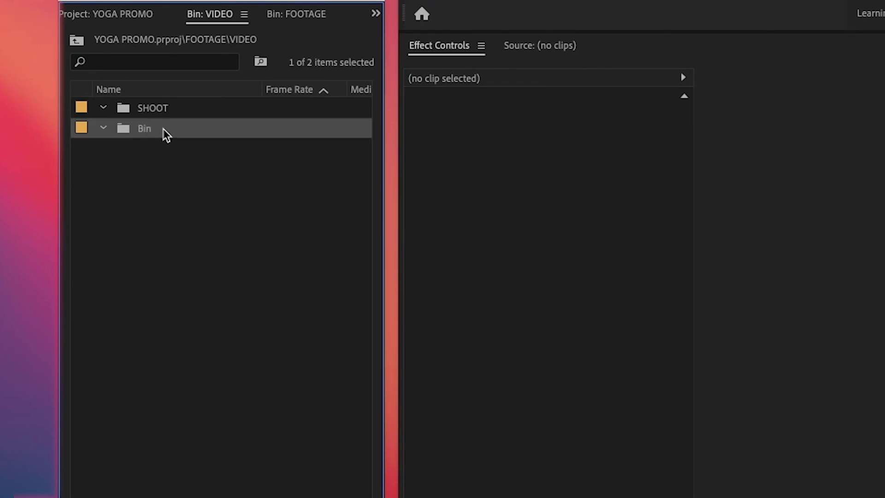
click(167, 129)
text(GRAPHICS)
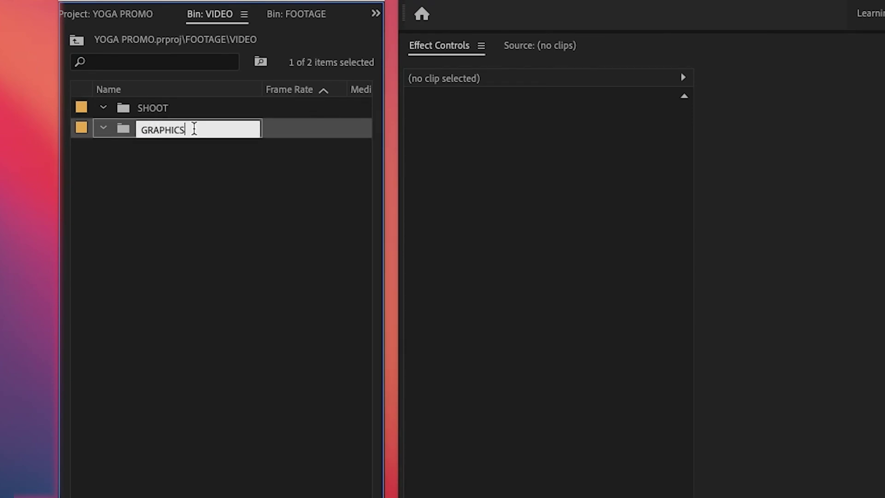
click(302, 171)
click(244, 14)
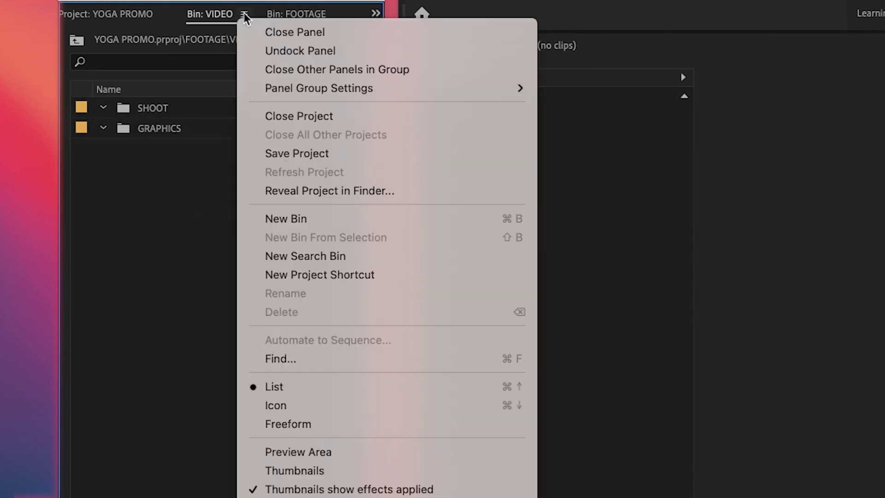
click(272, 30)
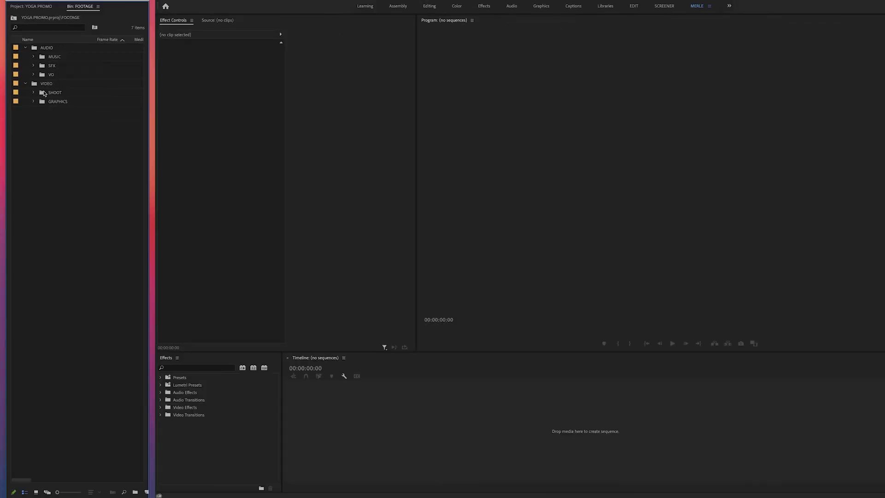
double_click(44, 94)
Step: Import Morning-yoga-781556.mp4 from FF13 > YOGA PROMO > PREMIERE > VIDEO > SHOOT into the SHOOT bin
double_click(59, 76)
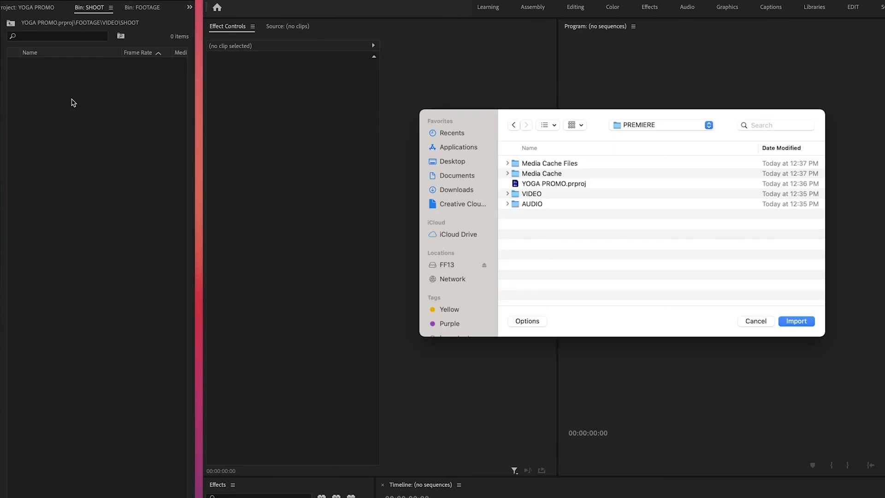
click(455, 264)
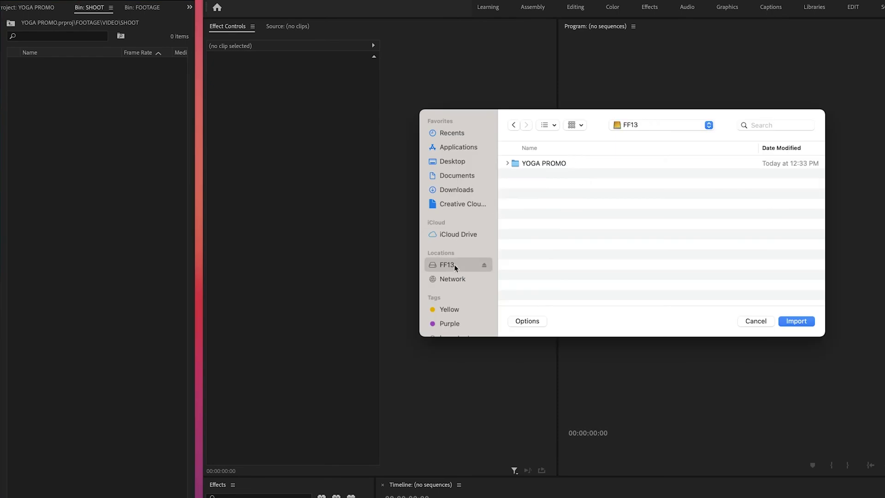
double_click(534, 162)
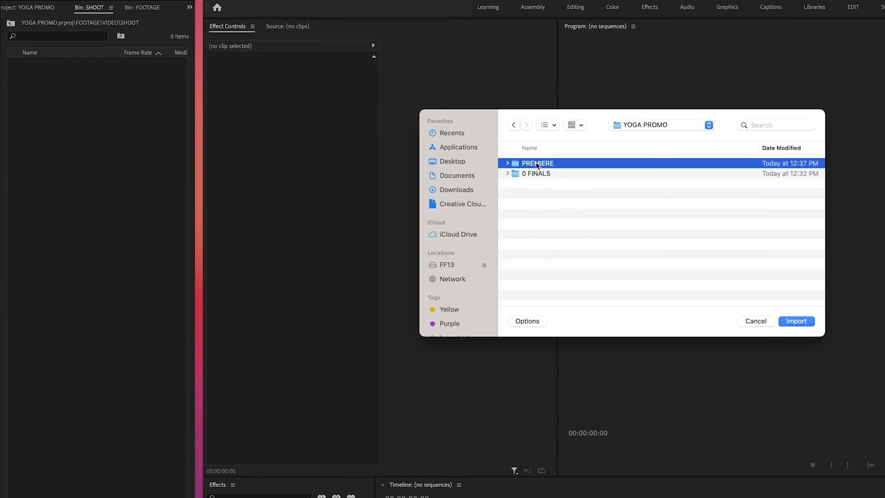
double_click(537, 164)
double_click(533, 194)
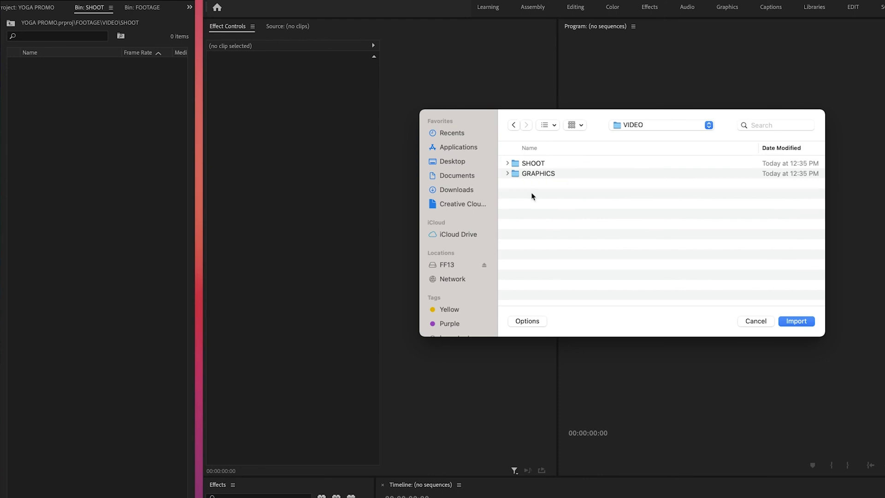
double_click(533, 164)
click(596, 164)
click(791, 321)
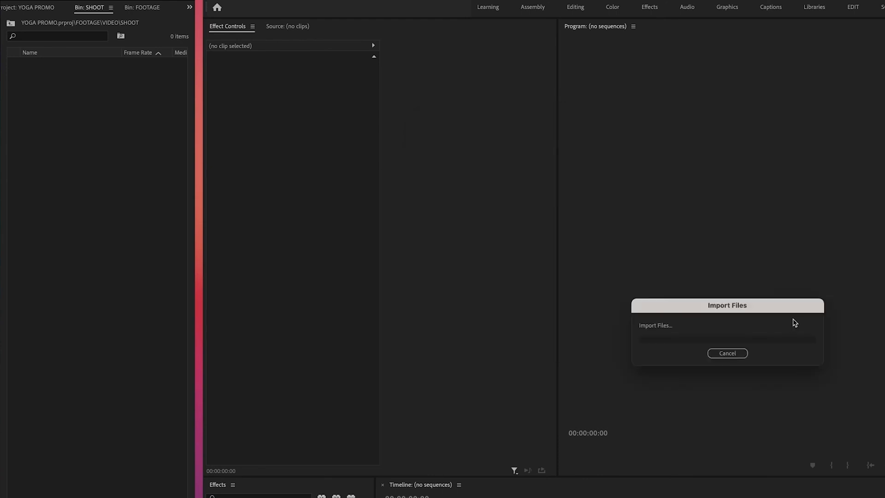
click(141, 8)
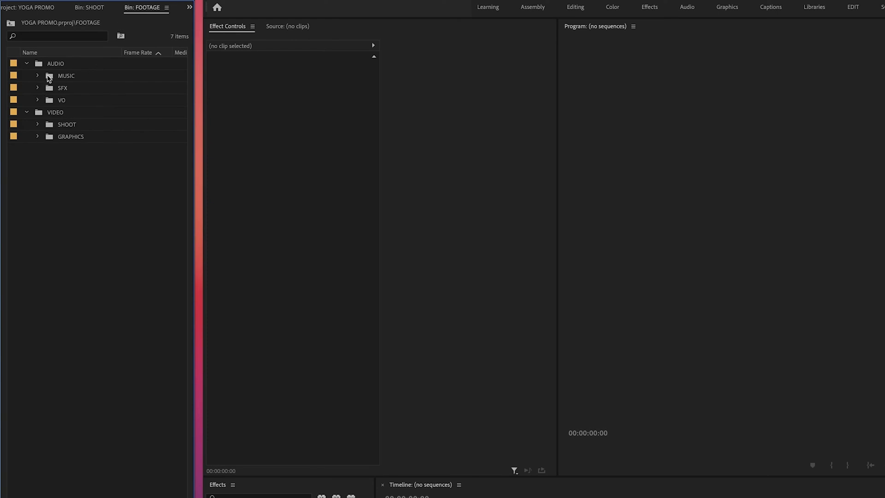
Step: Import Good Feeling Main.wav from PREMIERE > AUDIO > MUSIC into the MUSIC bin
double_click(49, 78)
double_click(89, 102)
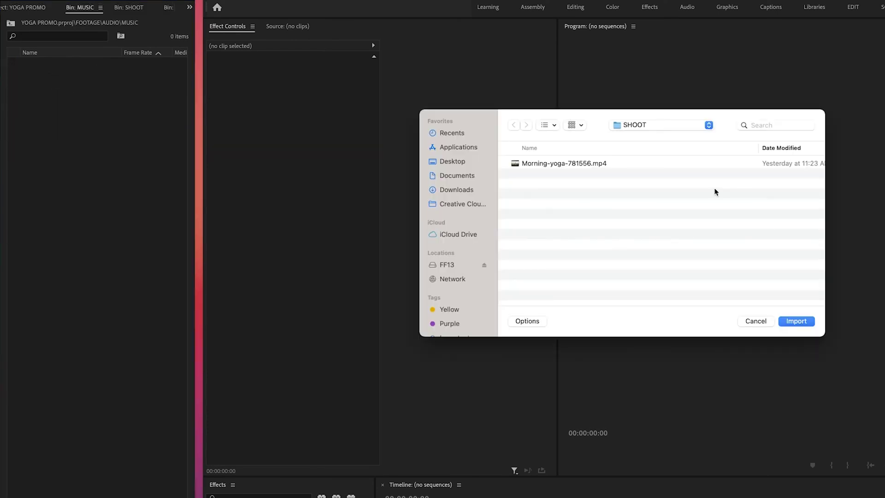
click(655, 123)
click(658, 148)
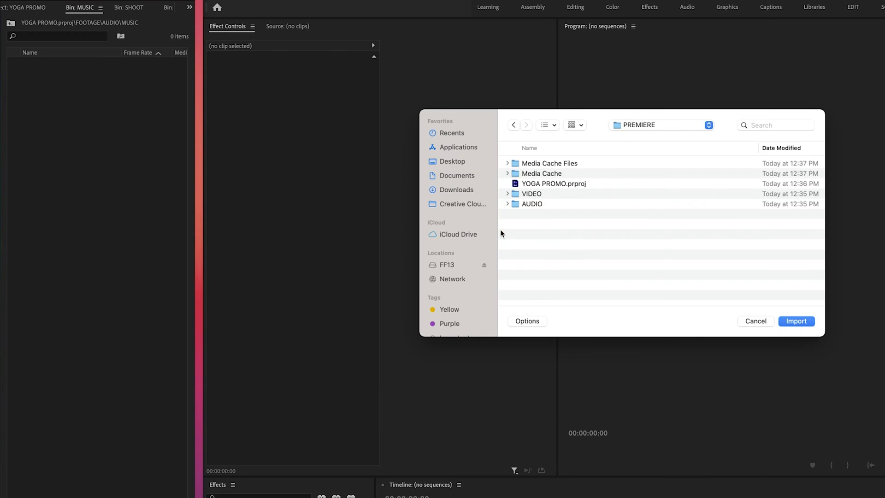
double_click(532, 205)
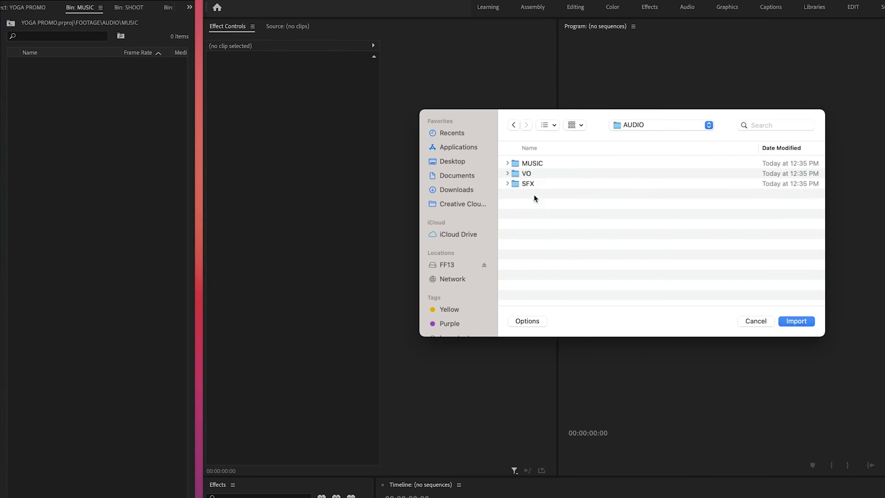
double_click(530, 164)
click(543, 164)
click(796, 322)
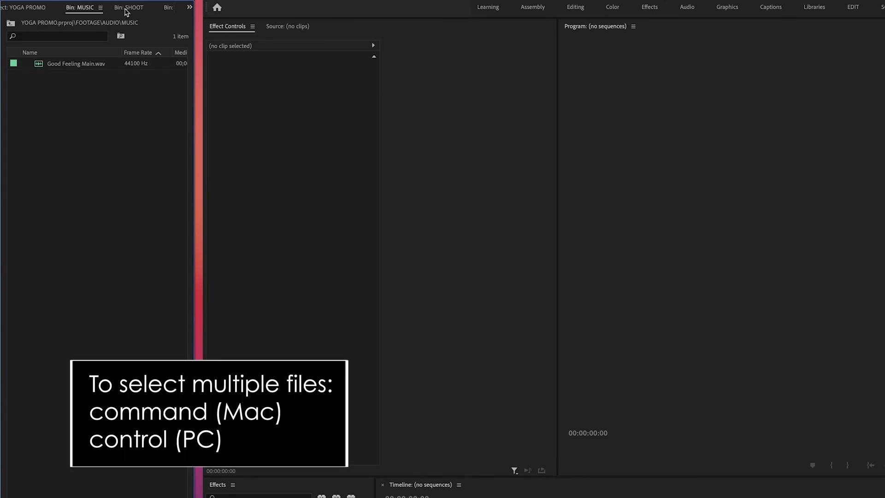
click(127, 9)
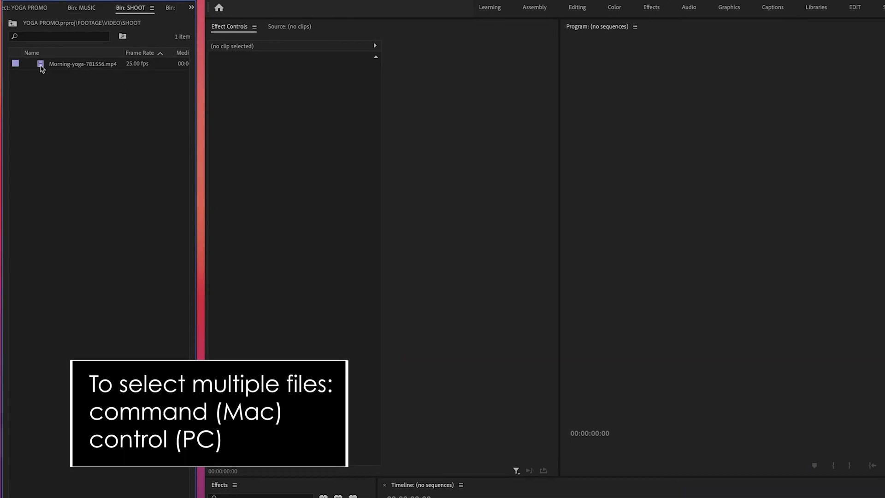
Step: Create a sequence from the yoga clip and name it YOGA PROMO
drag(82, 54, 355, 425)
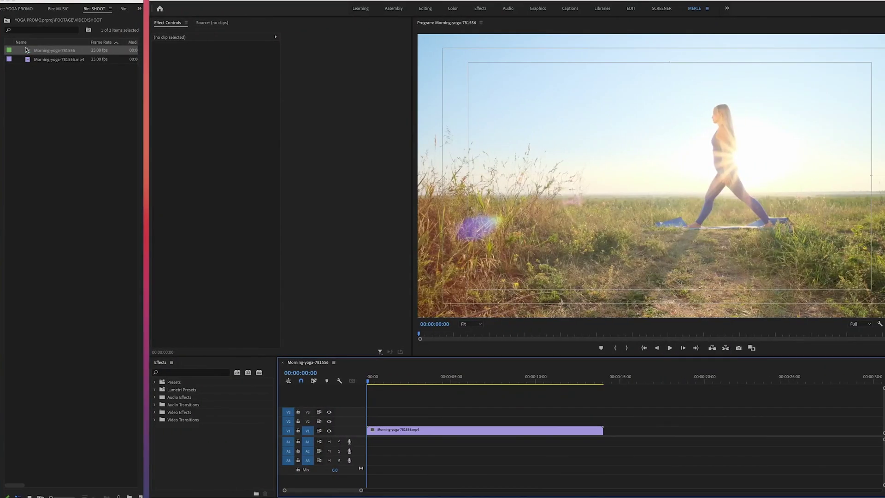
click(55, 51)
text(YOGA PROM)
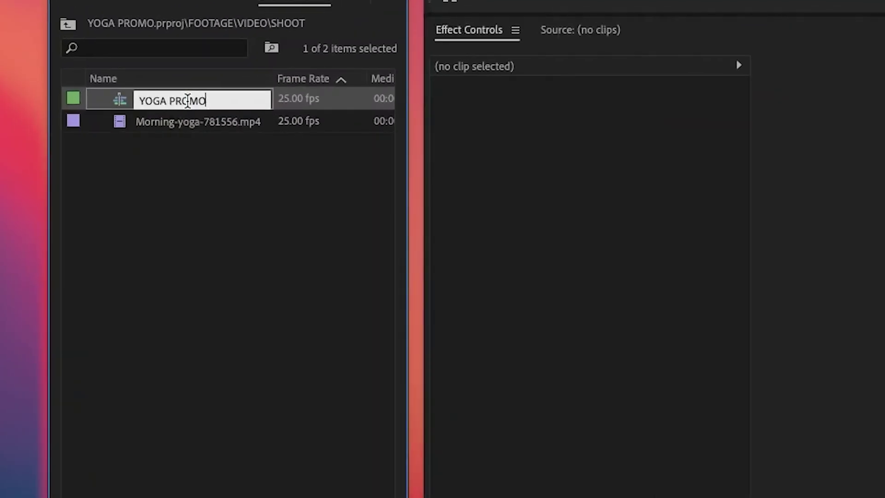
text(O)
click(183, 251)
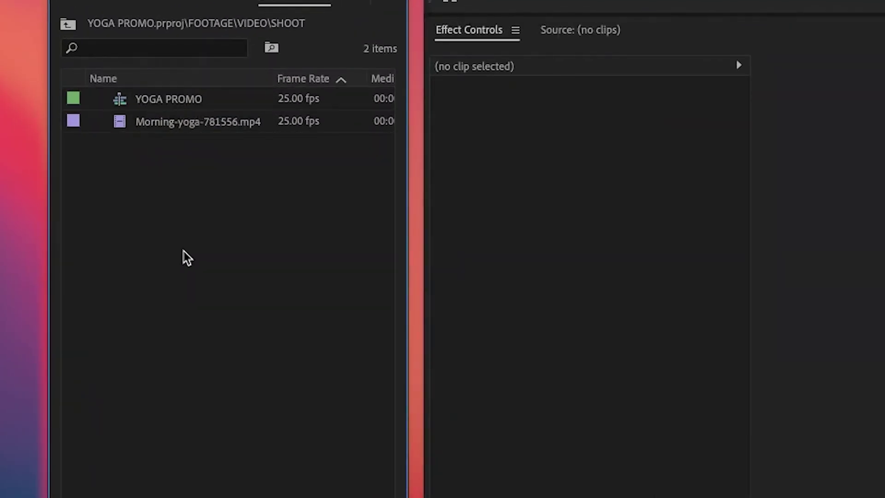
Step: Move the YOGA PROMO sequence into 0 SEQUENCES and select the Good Feeling music clip
click(324, 3)
click(350, 14)
drag(187, 282, 179, 103)
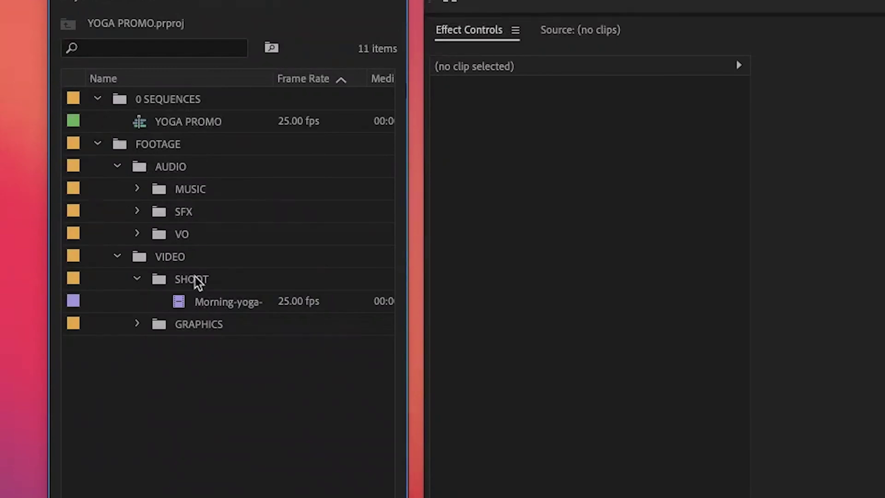
click(136, 188)
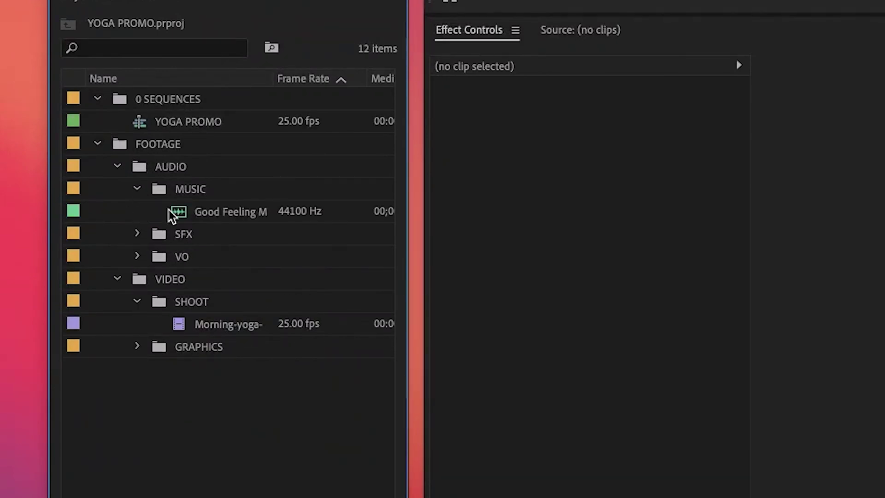
click(181, 212)
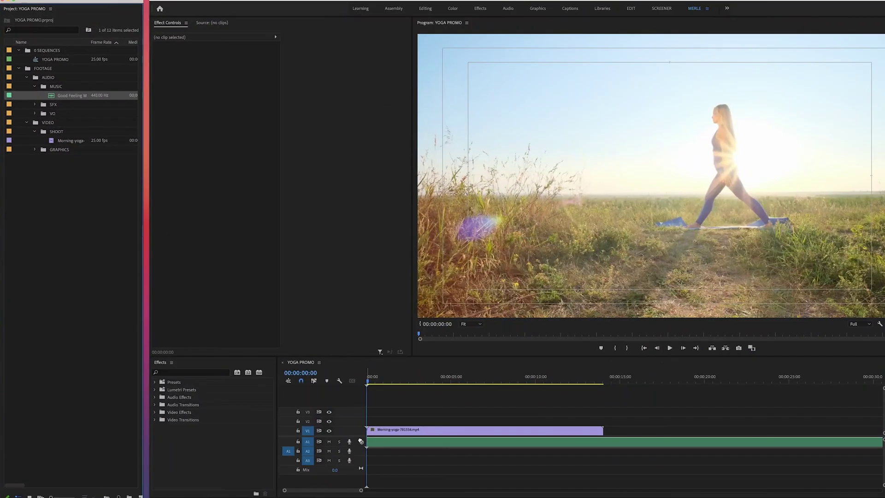
Step: Play the sequence and split the music with the Razor tool at 00:00:11:01
key(space)
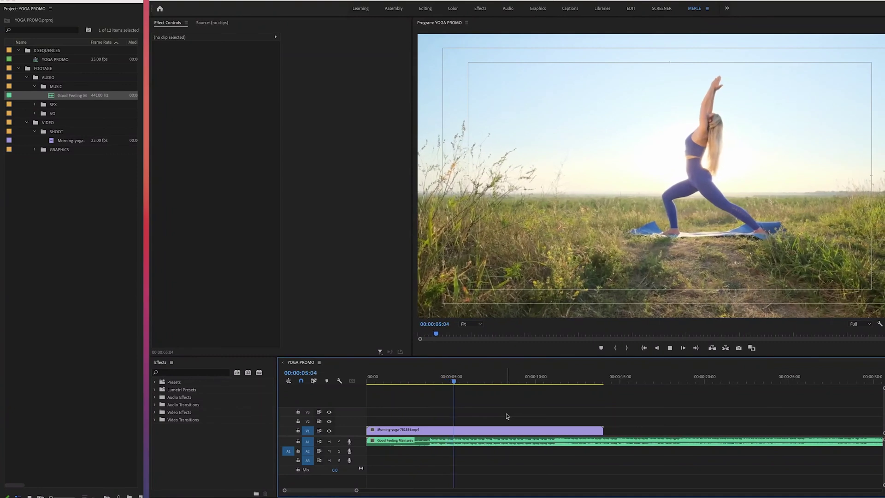
key(minus)
key(minus)
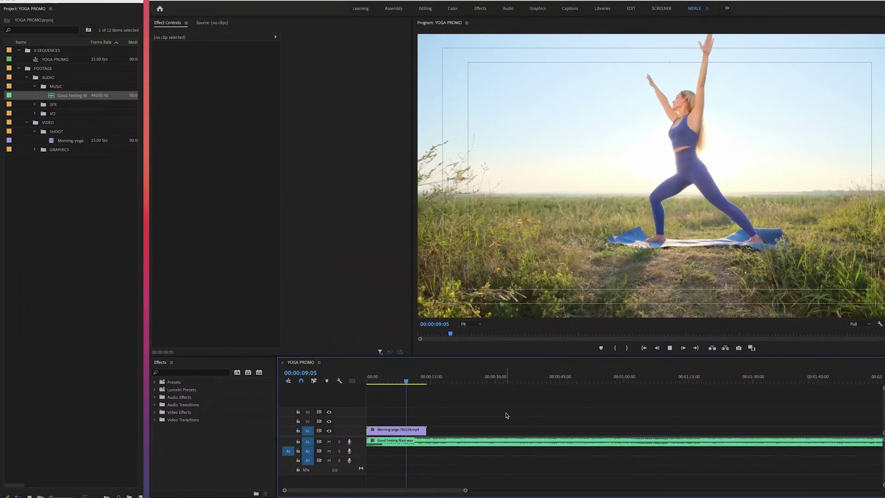
key(space)
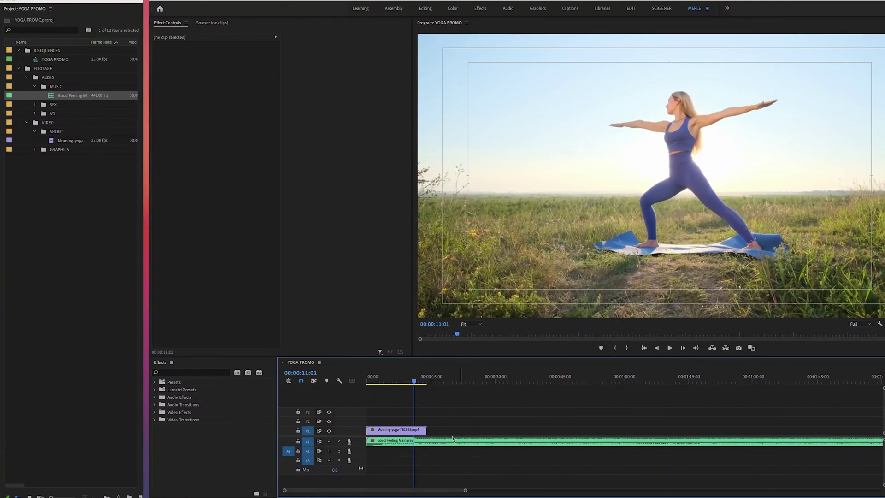
key(c)
click(417, 442)
Step: Trim the music to end around 00:00:14:17 and nudge the second piece slightly later
key(minus)
drag(549, 375, 570, 375)
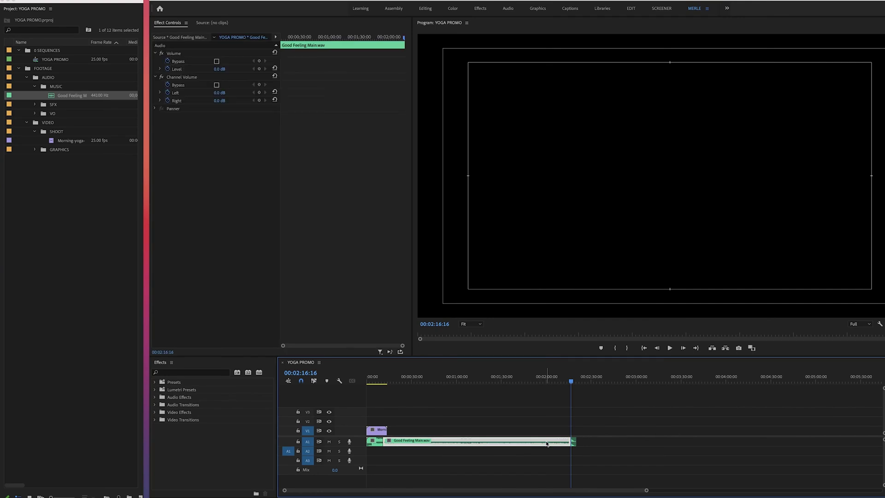
drag(566, 443, 387, 442)
click(378, 379)
key(space)
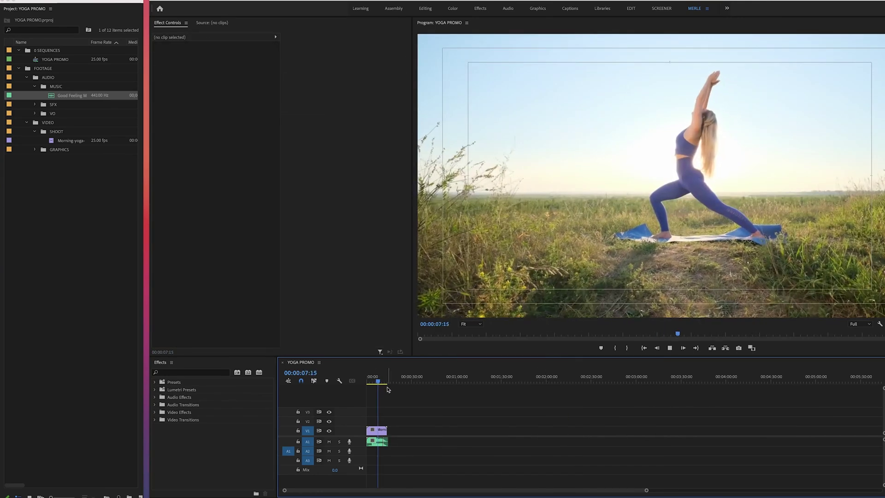
key(=)
key(=)
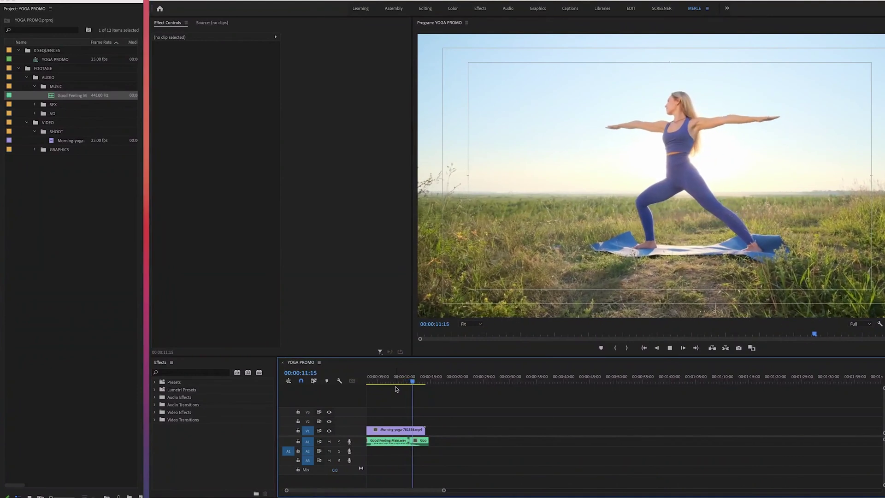
key(space)
drag(420, 380, 411, 379)
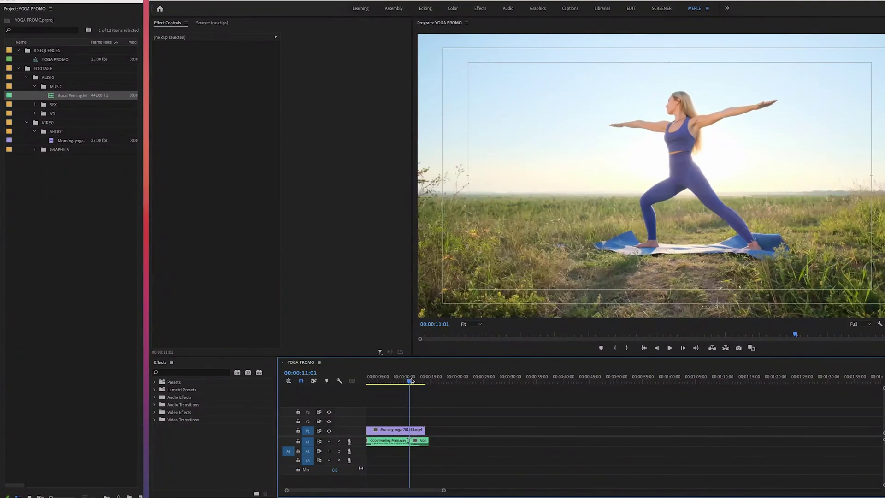
key(=)
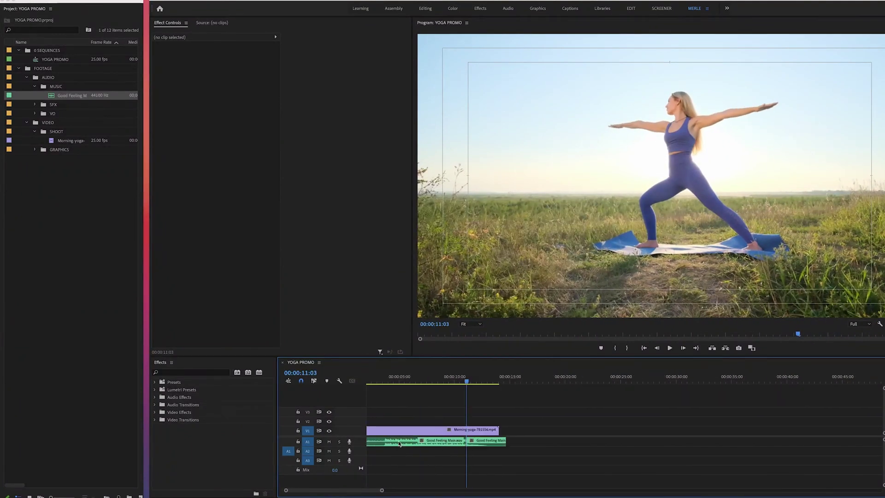
drag(482, 444, 471, 439)
Step: Add a Constant Power crossfade at the music cut and trim the music to end with the video
click(155, 404)
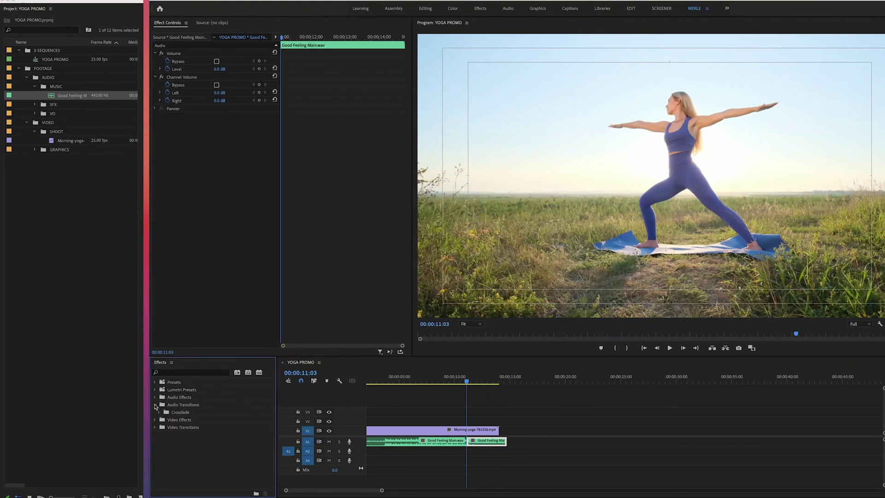
click(160, 412)
drag(190, 427, 467, 441)
click(431, 383)
key(space)
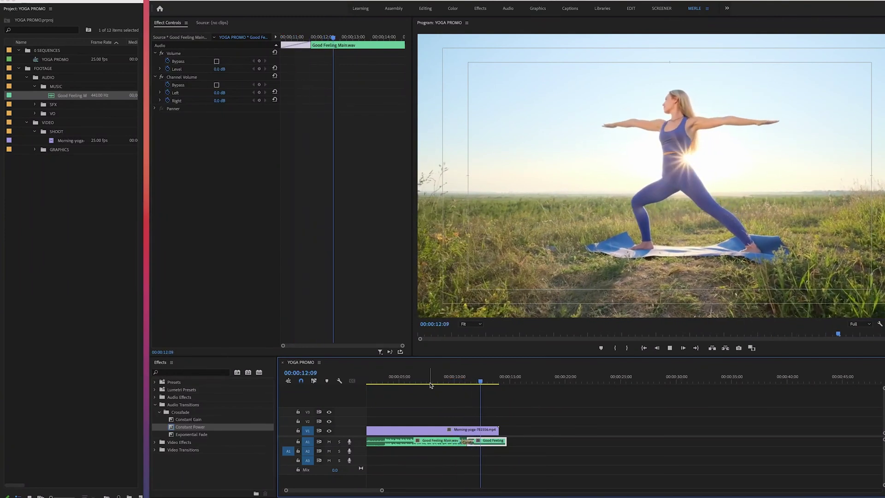
key(space)
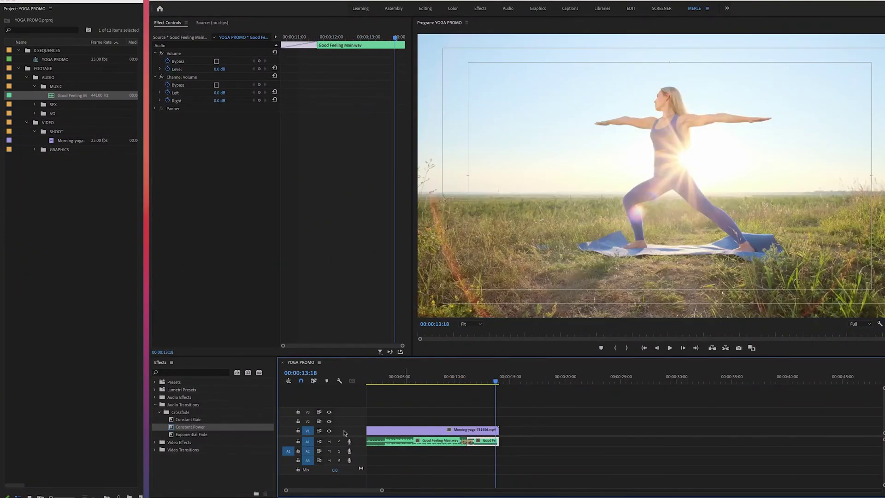
drag(507, 441, 498, 441)
Step: Add a Dip to Black transition at the end of the yoga clip
click(155, 449)
scroll(221, 453, down, 1)
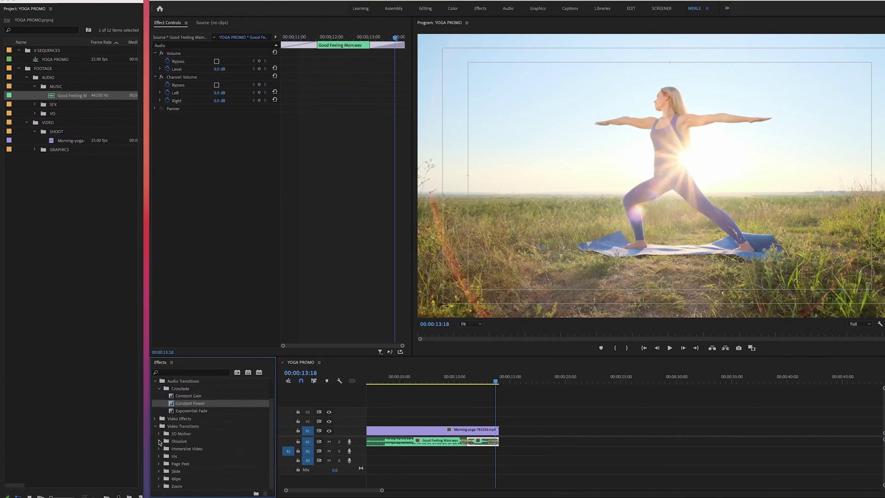
click(160, 441)
drag(186, 463, 497, 430)
Step: Mark an in point at the sequence start and move the playhead to the clip's end
key(minus)
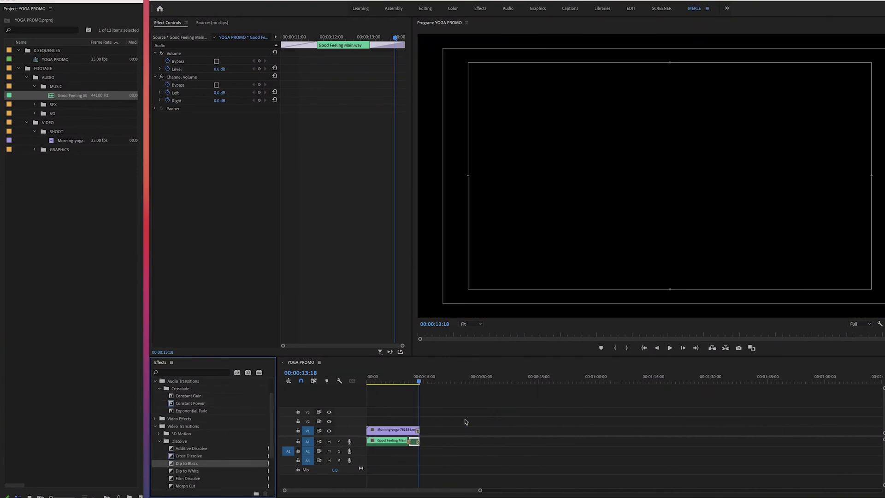
key(minus)
key(Home)
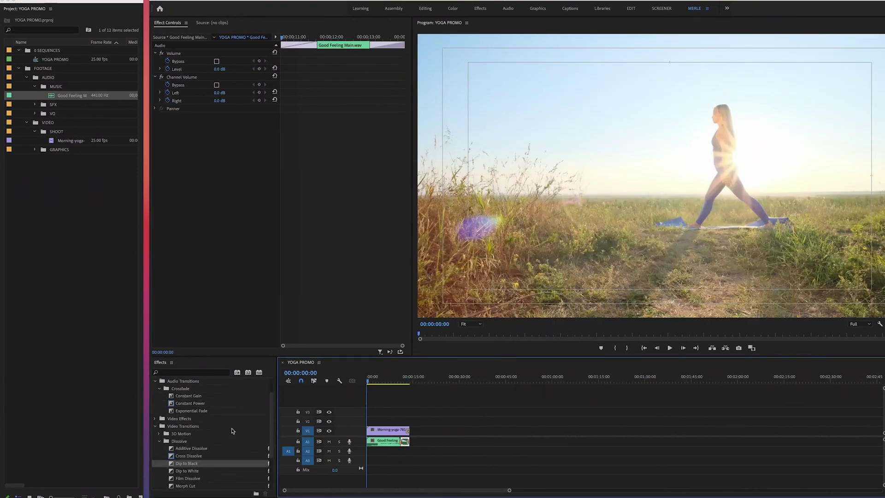
click(371, 384)
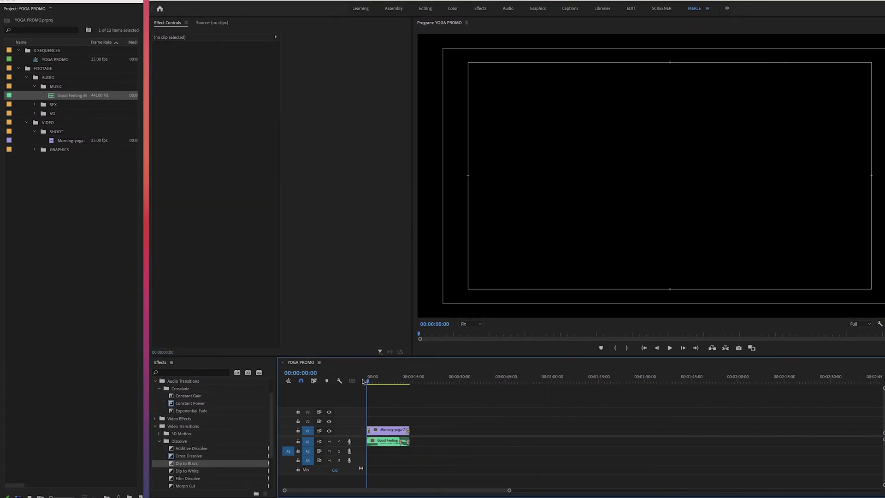
key(i)
drag(372, 383, 410, 384)
Step: Mark the out point and choose the YouTube 1080p Full HD export preset
key(o)
mouse_move(74, 223)
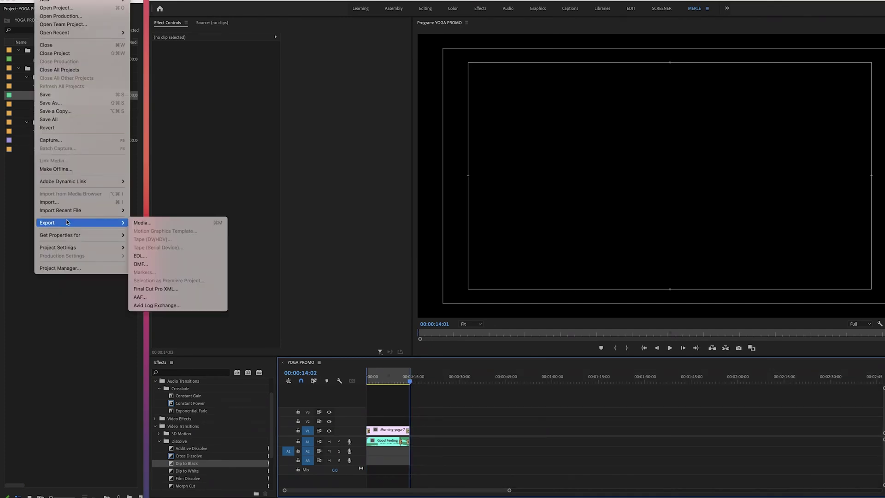
click(152, 223)
click(871, 134)
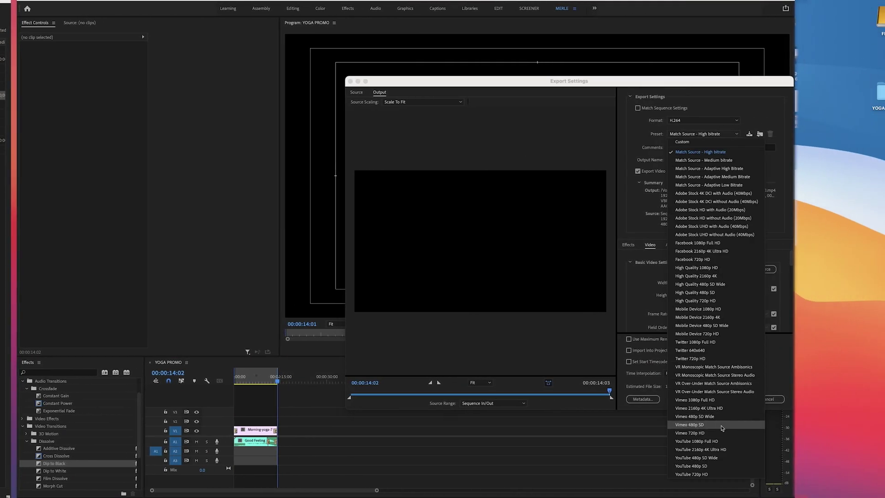
click(727, 441)
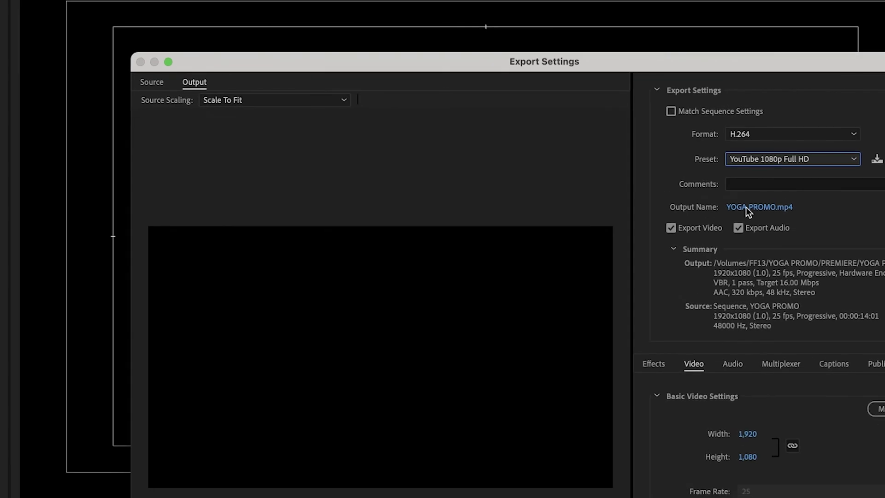
Step: Set the export destination to the 0 FINALS folder and export the MP4
click(678, 159)
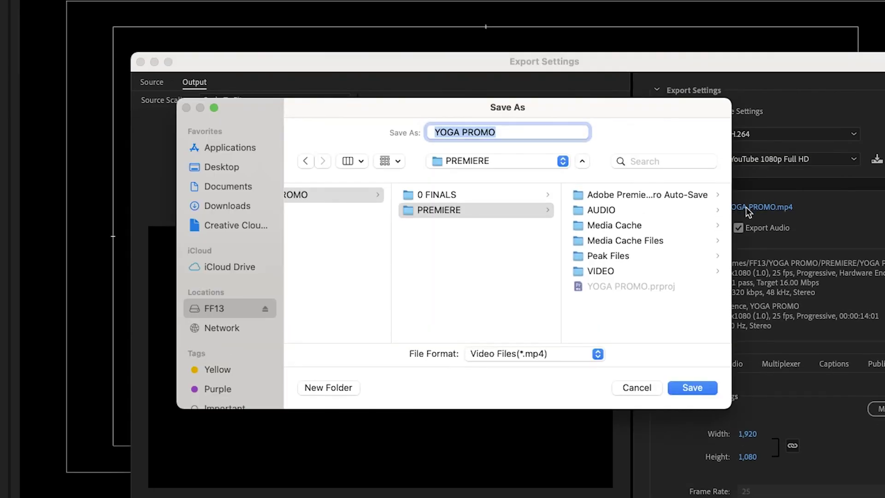
click(436, 195)
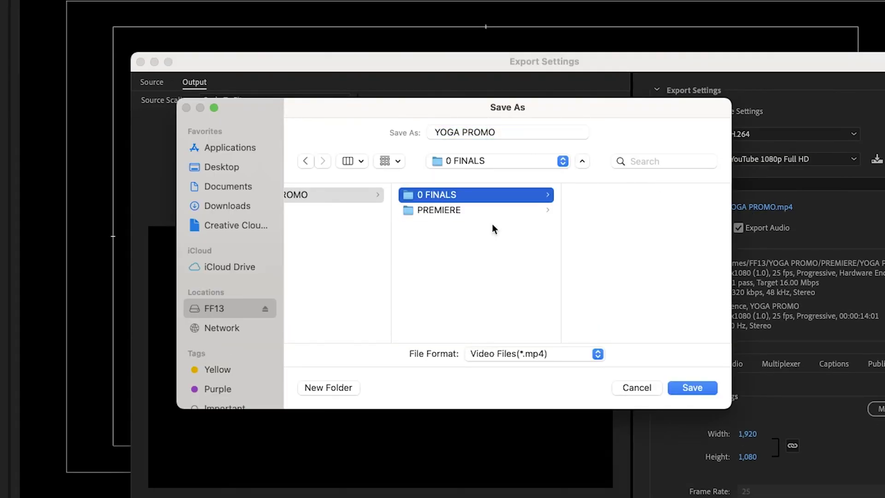
click(691, 388)
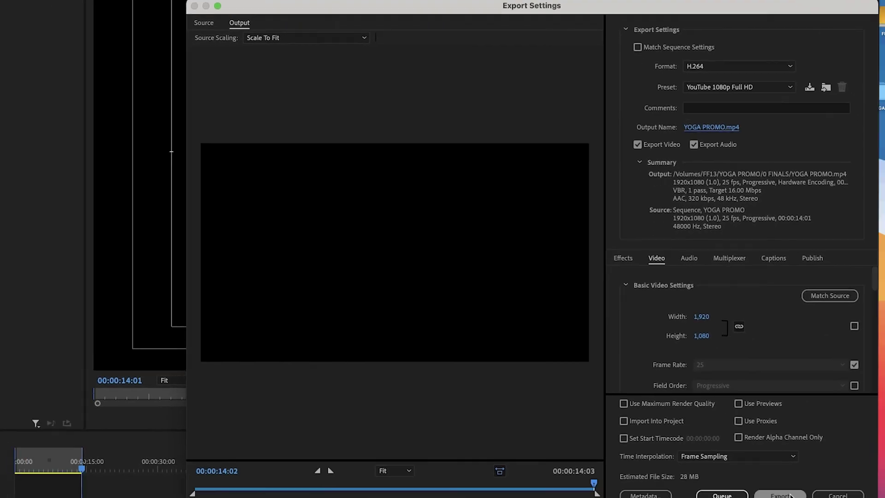
click(774, 460)
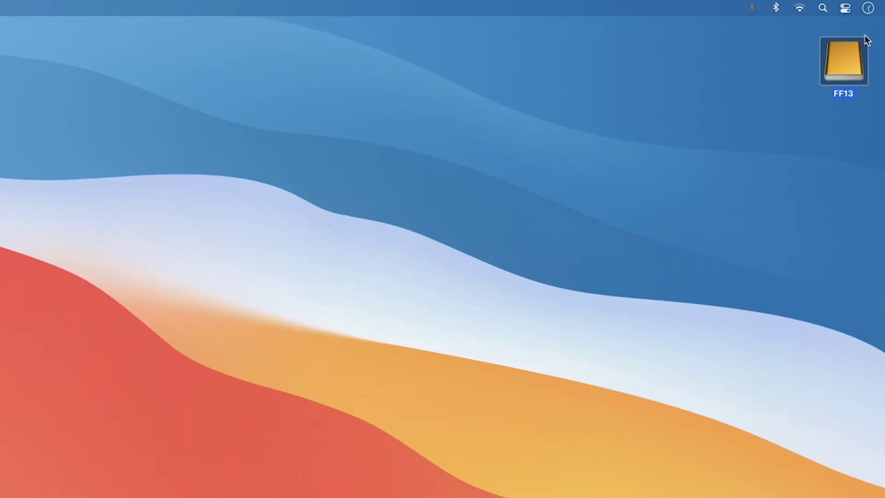
Step: Open the FF13 drive in Finder from the desktop
double_click(851, 63)
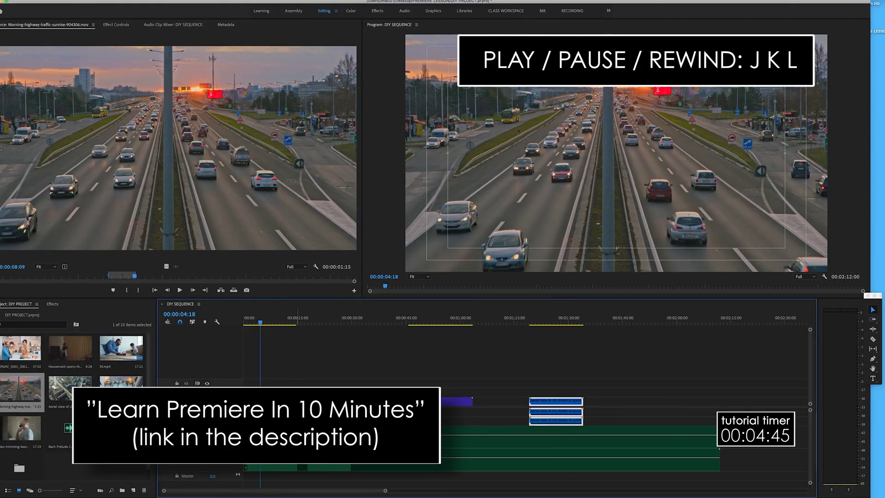
key(j)
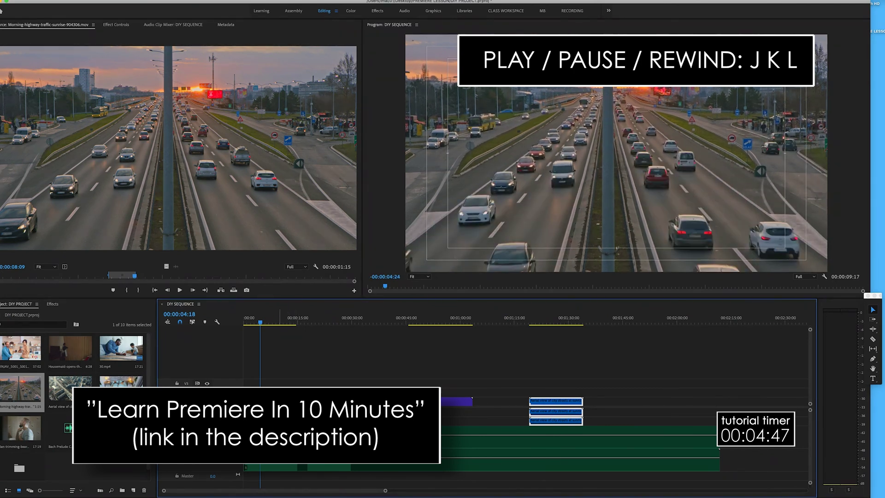